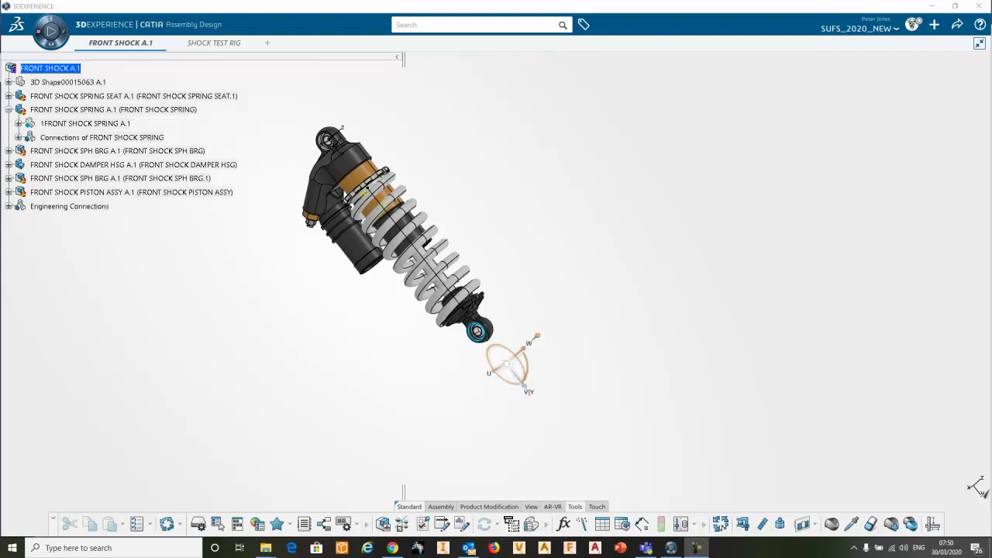
- Slide the shock's piston end outward along its axis and back in, updating the assembly after each move
{"action": "left_click_drag", "start_coordinate": [523, 385], "coordinate": [545, 411]}
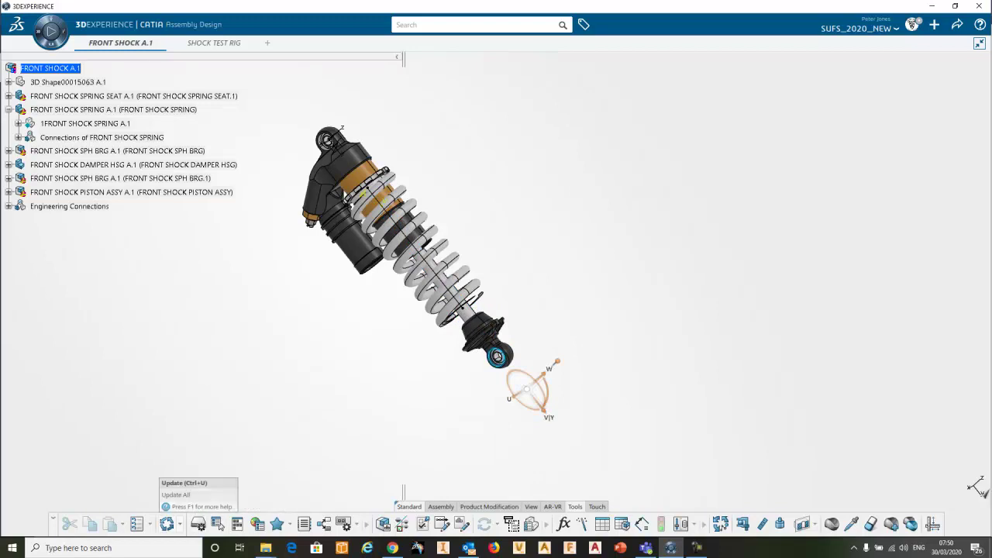
{"action": "left_click", "coordinate": [167, 523]}
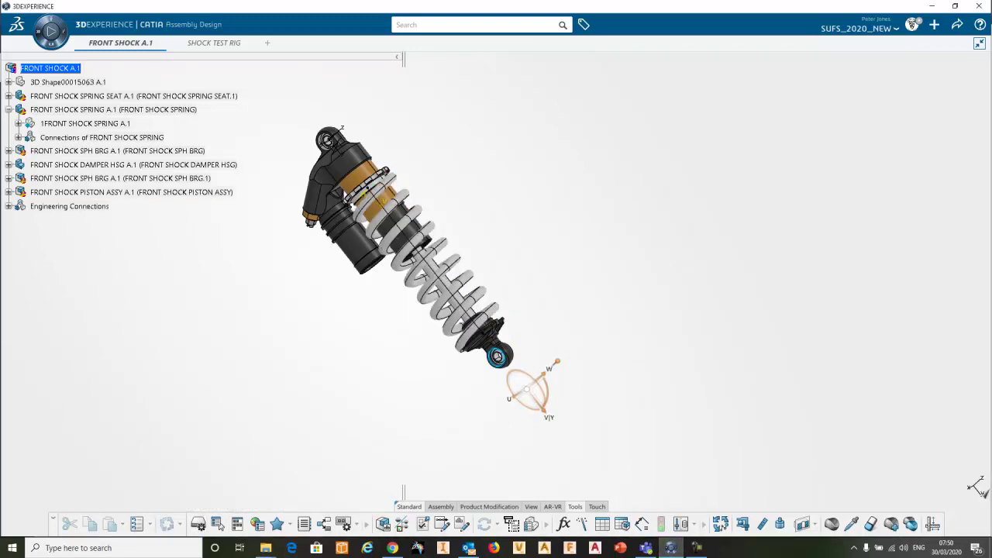
{"action": "middle_click_drag", "start_coordinate": [498, 310], "coordinate": [489, 293]}
{"action": "left_click_drag", "start_coordinate": [535, 393], "coordinate": [516, 369]}
{"action": "left_click", "coordinate": [167, 524]}
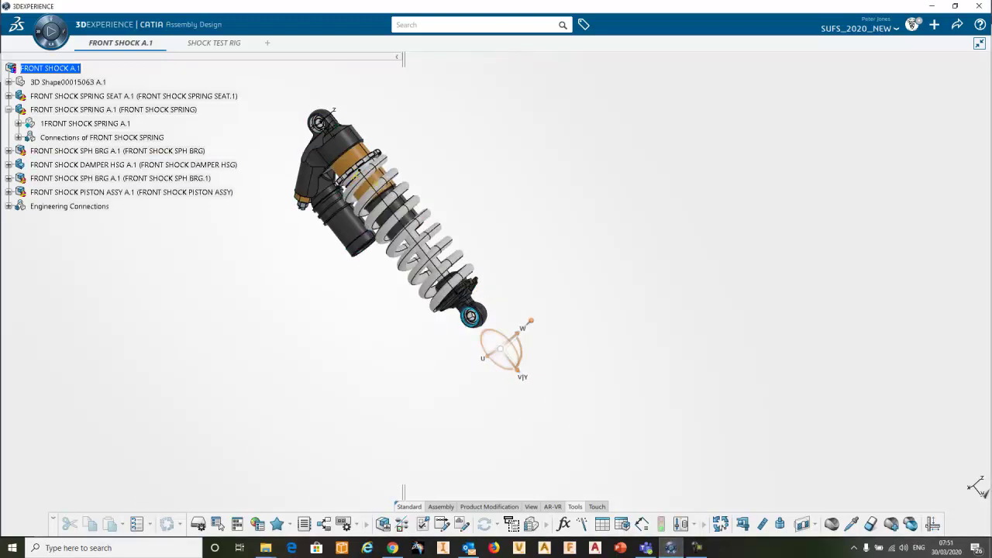
- Examine the Helix.1 and Rib.1 definitions of the front shock spring, closing both without changes
{"action": "left_click", "coordinate": [435, 228]}
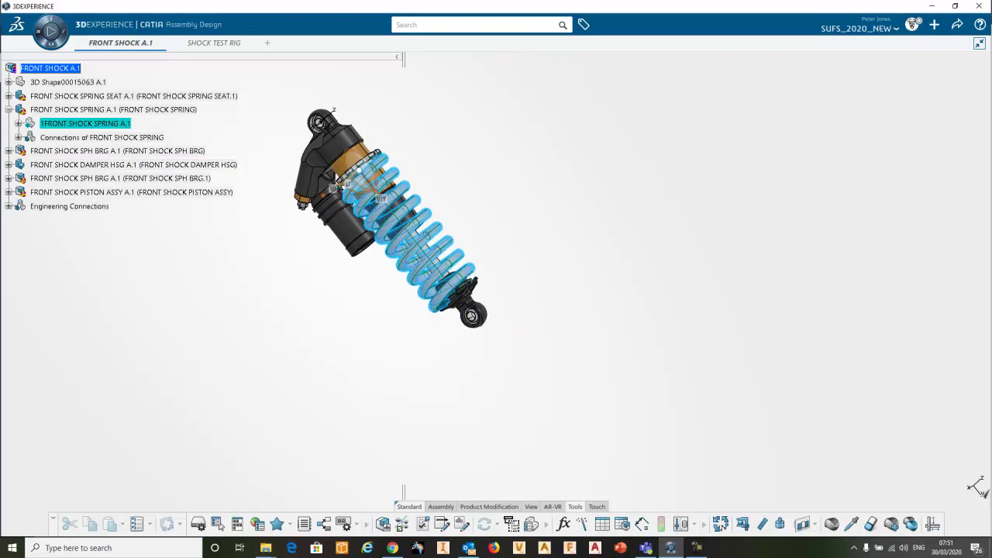
{"action": "left_click", "coordinate": [18, 123]}
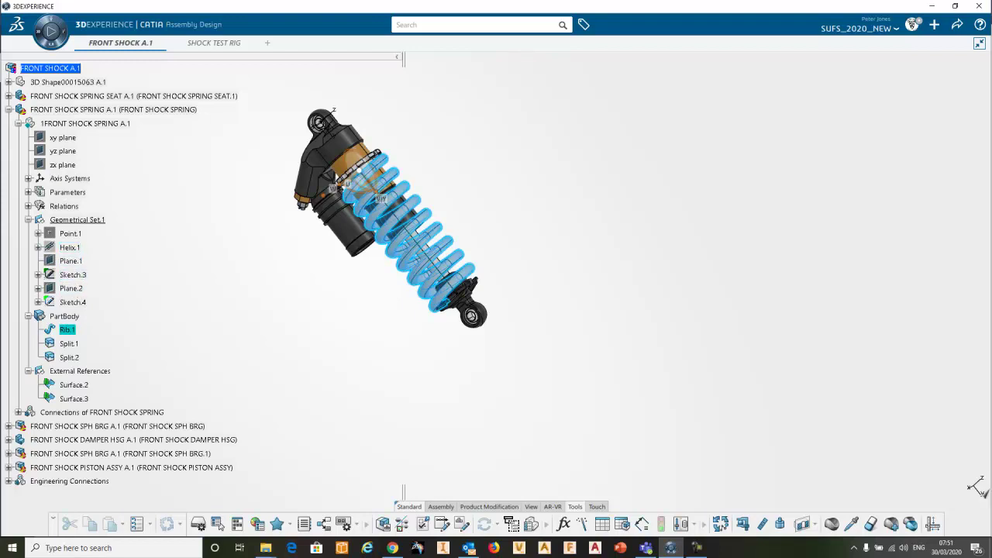
{"action": "left_click", "coordinate": [71, 247]}
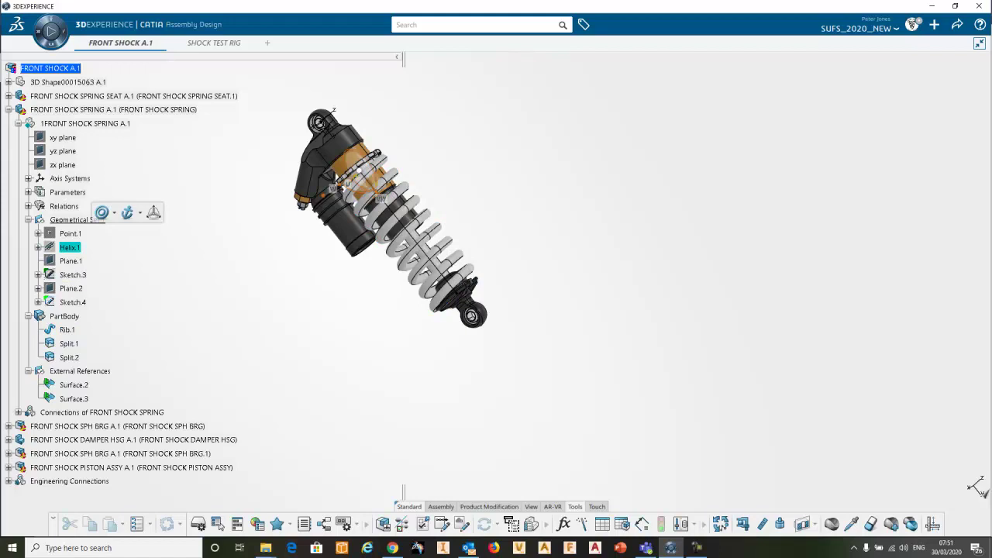
{"action": "double_click", "coordinate": [70, 247]}
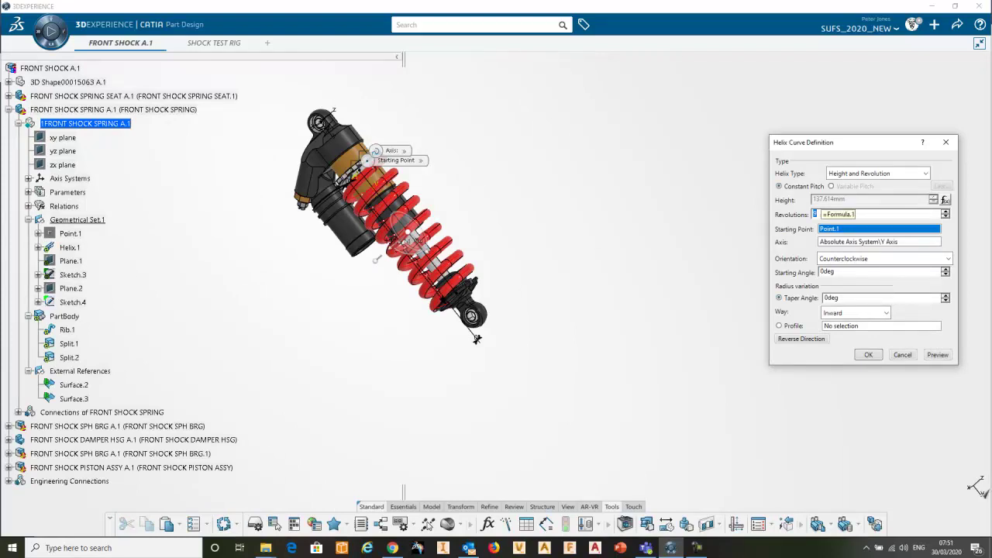
{"action": "type", "text": "9"}
{"action": "key", "text": "Escape"}
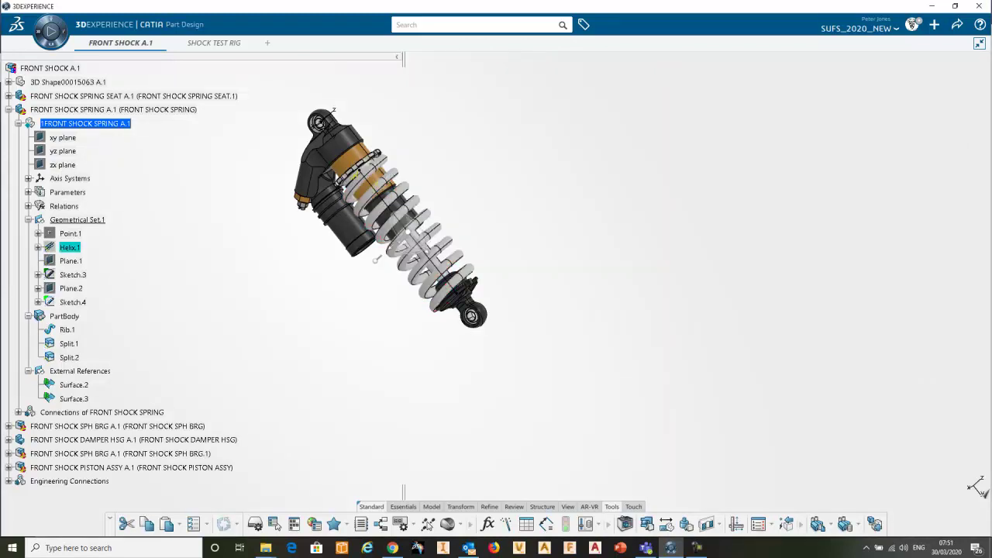
{"action": "double_click", "coordinate": [407, 232]}
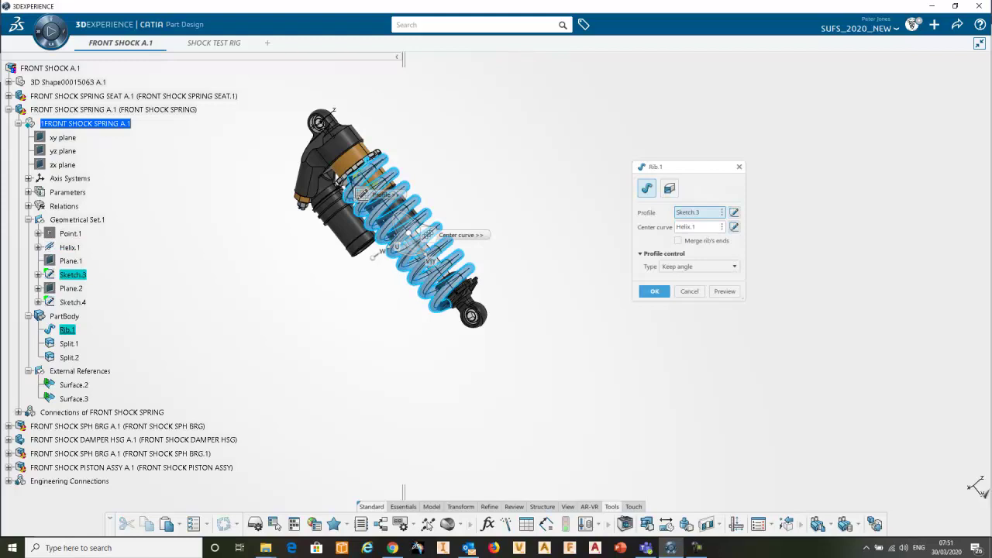
{"action": "key", "text": "Escape"}
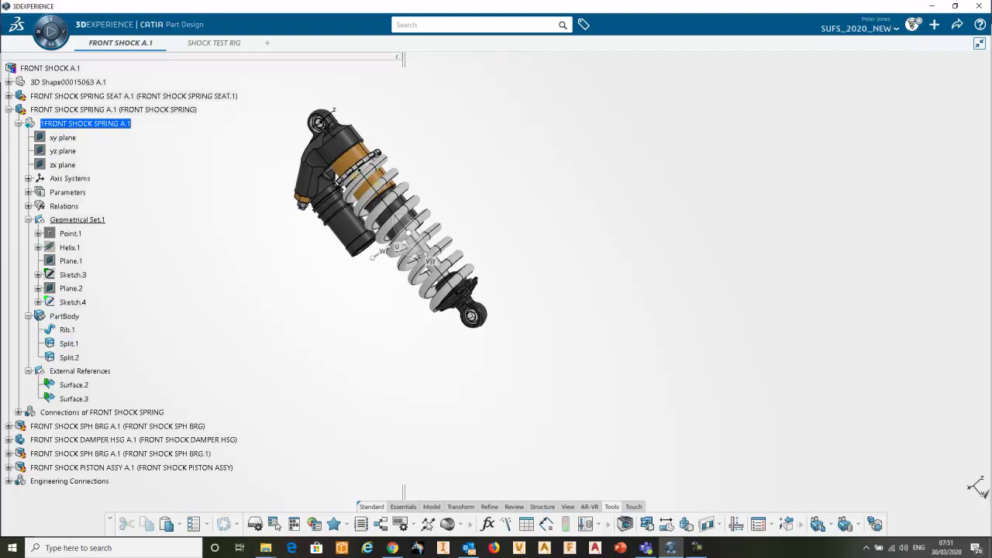
- Open Sketch.4 of the spring to examine its height dimension and the external references Surface.2 and Surface.3, and exit the sketch
{"action": "left_click", "coordinate": [73, 302]}
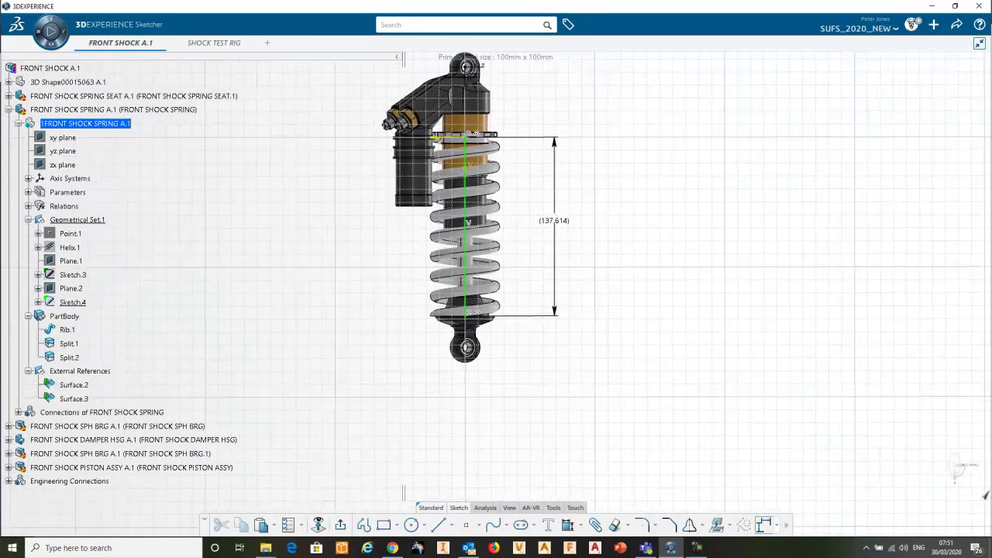
{"action": "mouse_move", "coordinate": [457, 268]}
{"action": "middle_mouse_down"}
{"action": "mouse_move", "coordinate": [458, 213]}
{"action": "mouse_move", "coordinate": [454, 241]}
{"action": "mouse_move", "coordinate": [495, 273]}
{"action": "middle_mouse_up"}
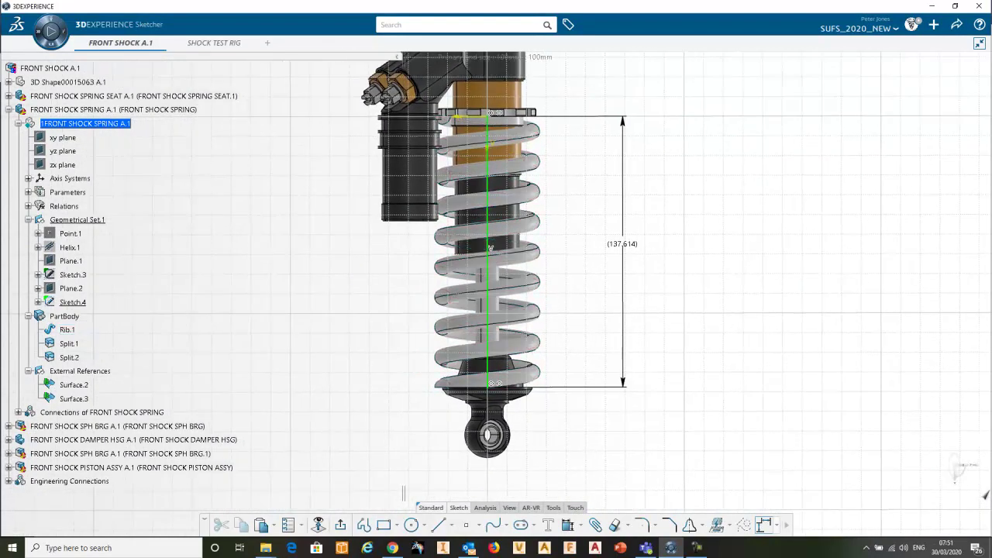
{"action": "left_click", "coordinate": [75, 385]}
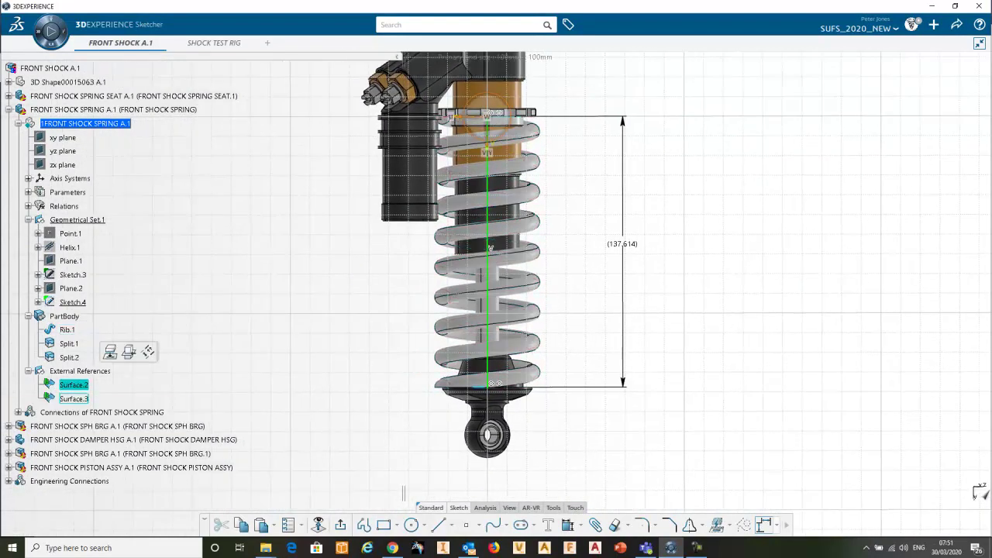
{"action": "left_click", "coordinate": [74, 398]}
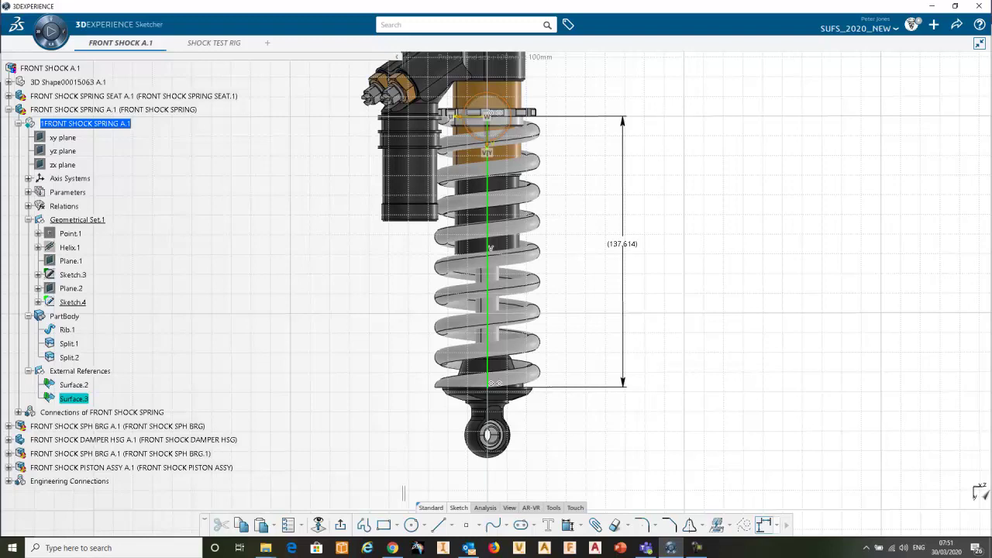
{"action": "middle_click_drag", "start_coordinate": [589, 287], "coordinate": [595, 329]}
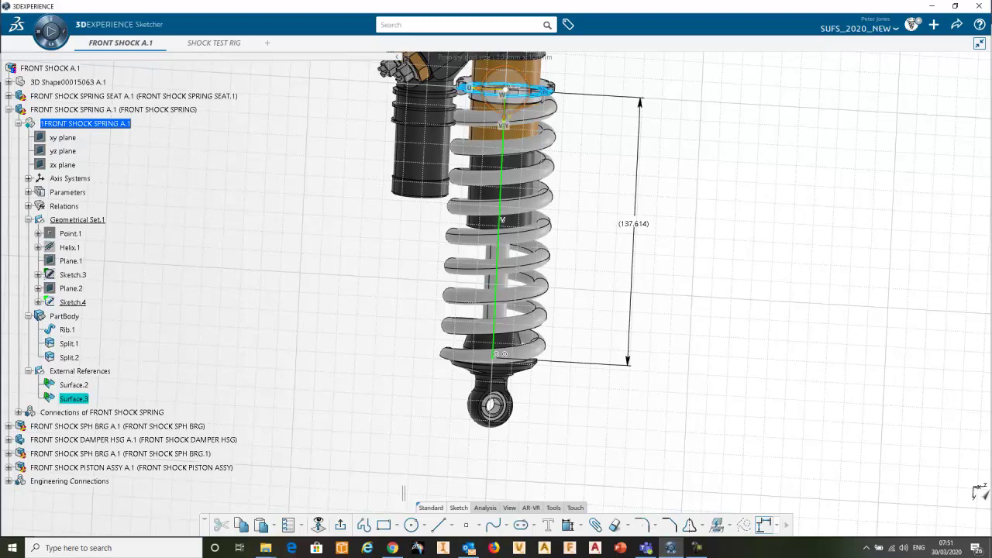
{"action": "left_click", "coordinate": [340, 525]}
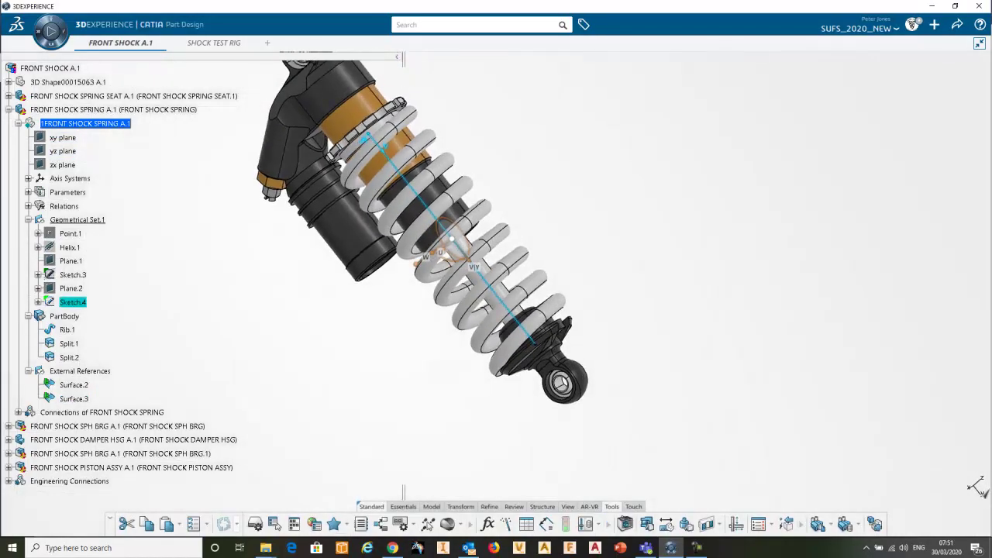
- Set the SHOCK ADUSTER parameter in 3D Shape00015063 A.1 to 35mm
{"action": "left_click", "coordinate": [9, 109]}
{"action": "left_click", "coordinate": [8, 82]}
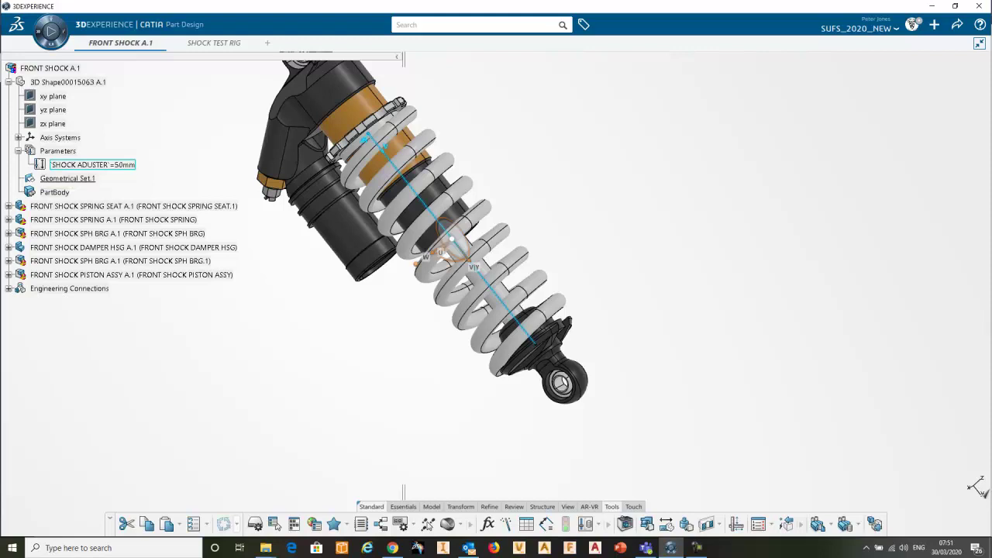
{"action": "middle_click_drag", "start_coordinate": [452, 239], "coordinate": [512, 273]}
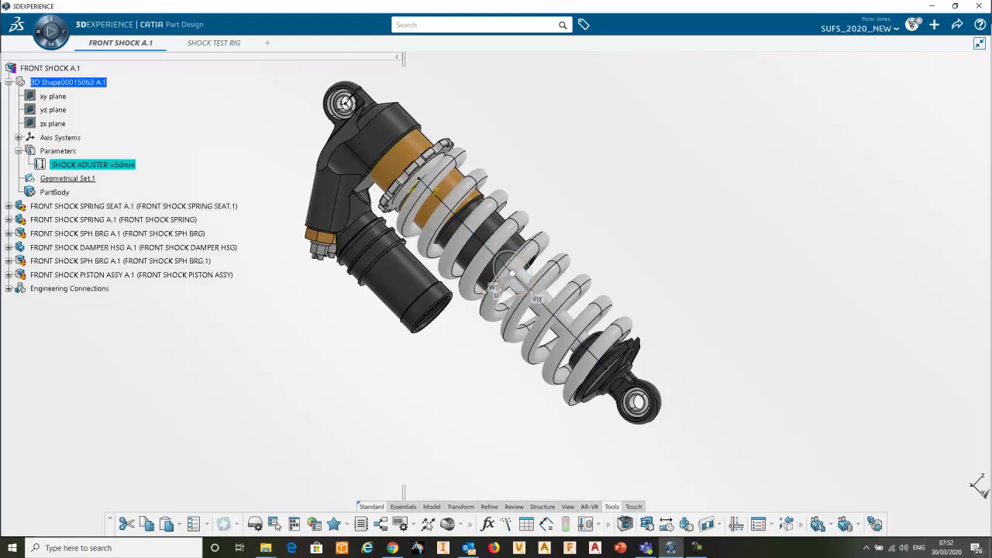
{"action": "double_click", "coordinate": [93, 164]}
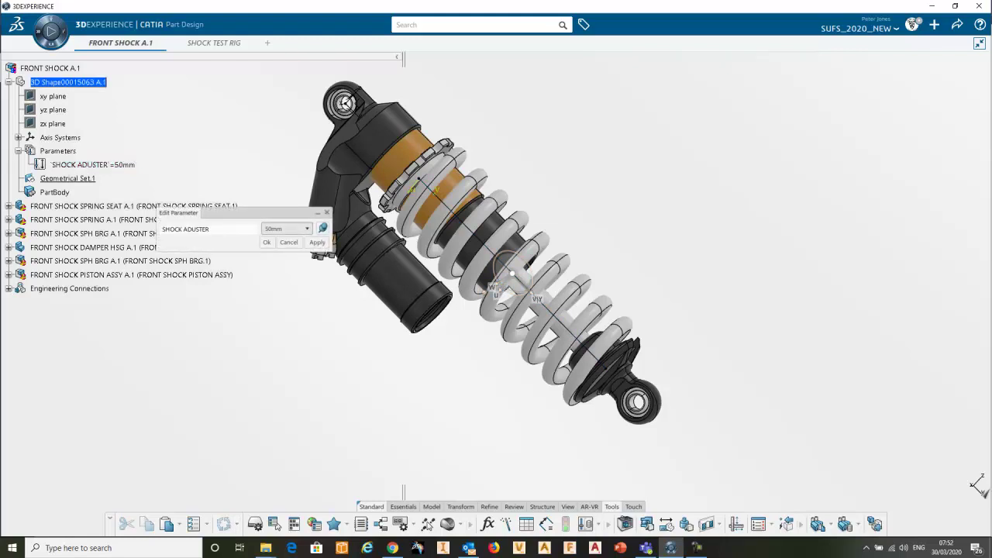
{"action": "left_click", "coordinate": [307, 228]}
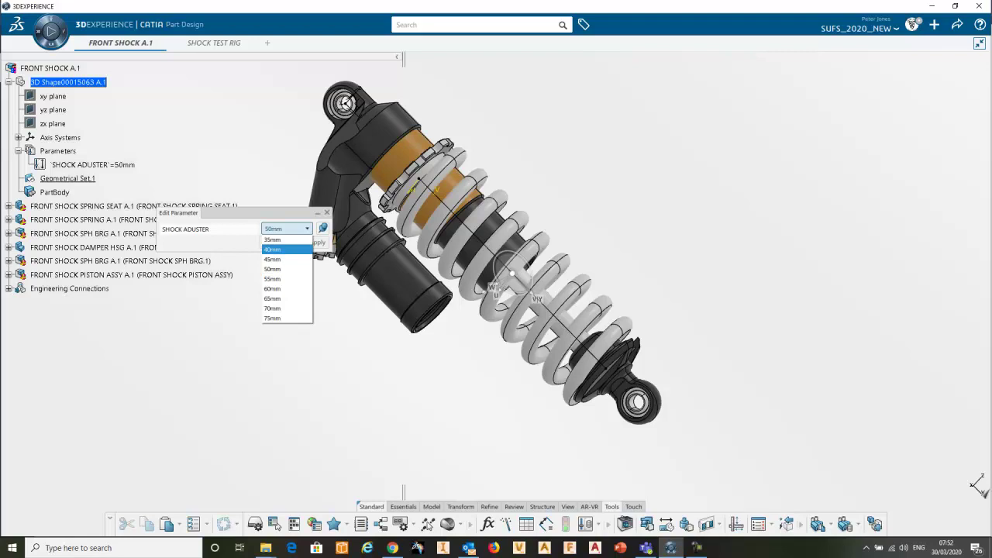
{"action": "left_click", "coordinate": [285, 239]}
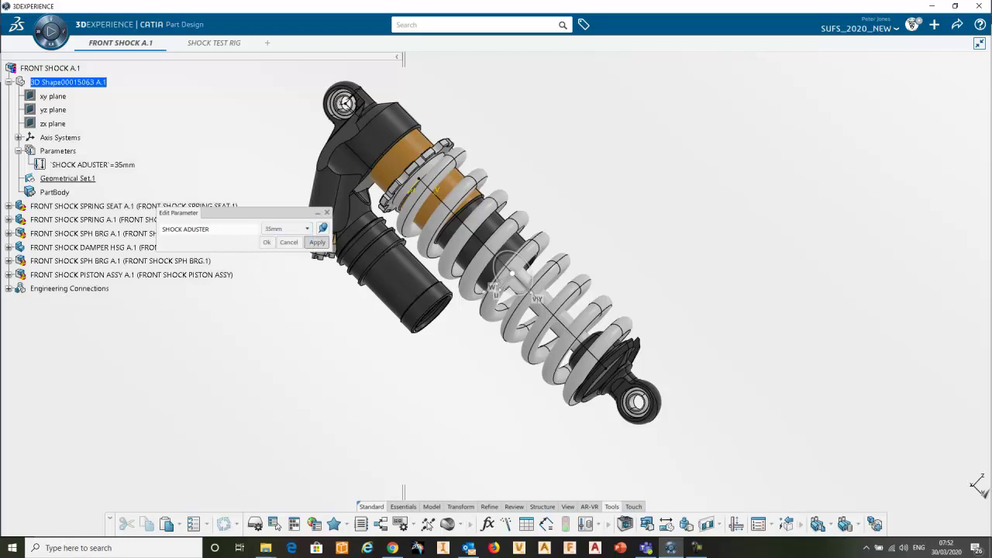
{"action": "left_click", "coordinate": [266, 242]}
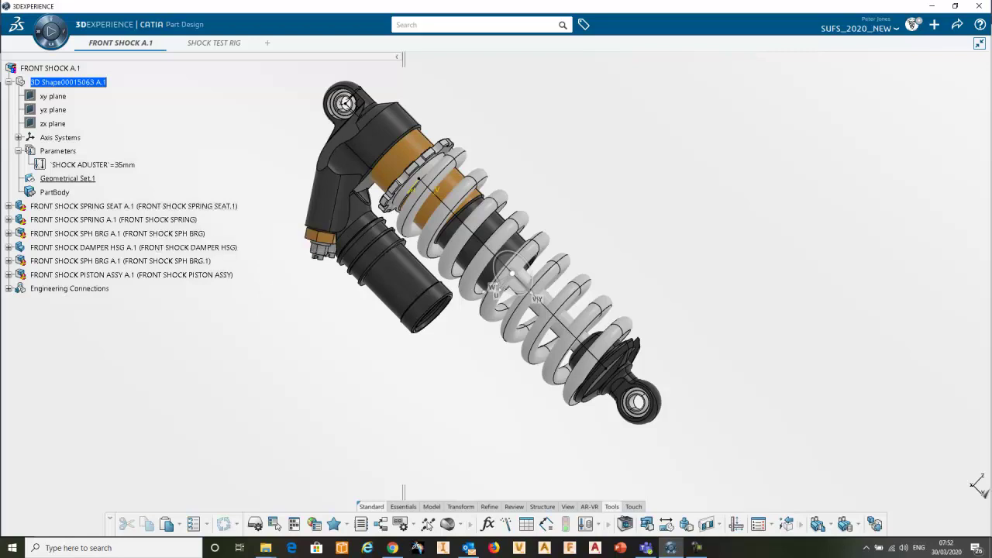
- Activate the FRONT SHOCK A.1 assembly and update it to apply the parameter change
{"action": "left_click", "coordinate": [50, 68]}
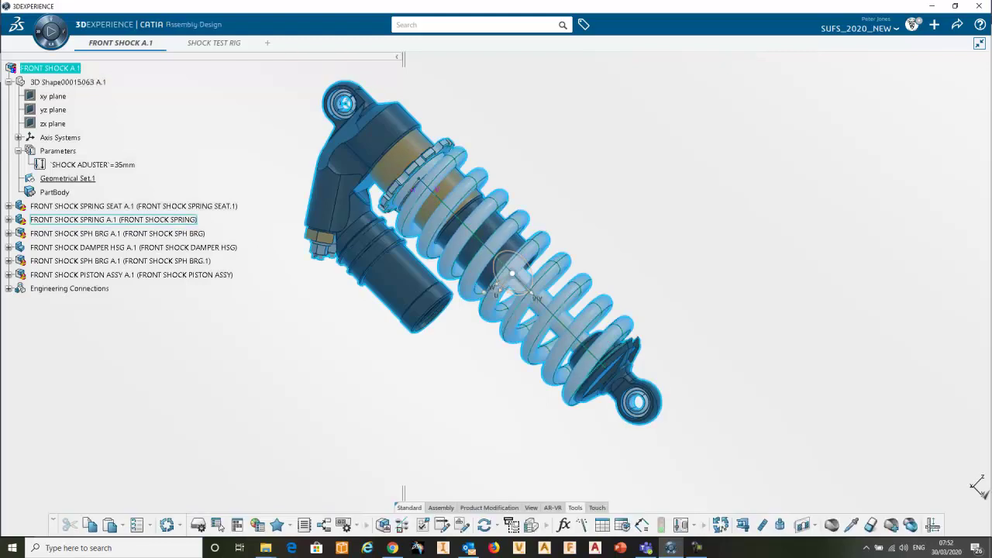
{"action": "left_click", "coordinate": [166, 524]}
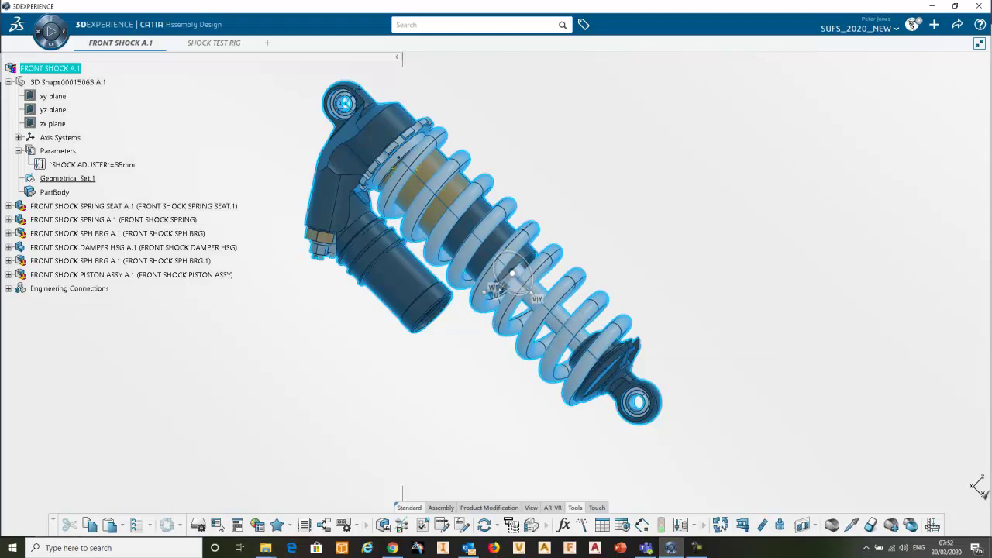
{"action": "middle_click_drag", "start_coordinate": [512, 273], "coordinate": [492, 286]}
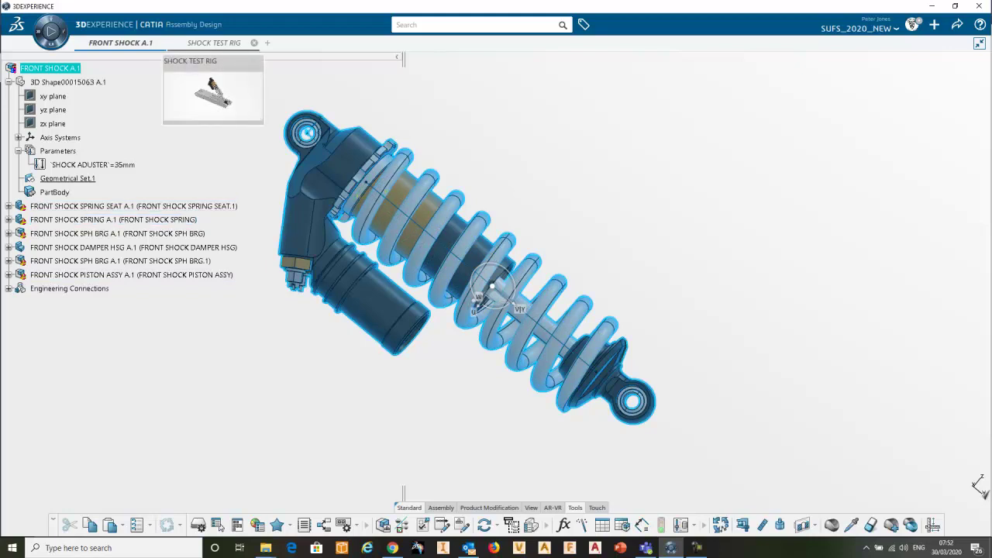
- Switch to the SHOCK TEST RIG assembly, attach the 3D manipulator to the SHOCK TEST RIG-FLOAT arm, and try to move the arm
{"action": "left_click", "coordinate": [214, 43]}
{"action": "middle_click_drag", "start_coordinate": [542, 310], "coordinate": [576, 289]}
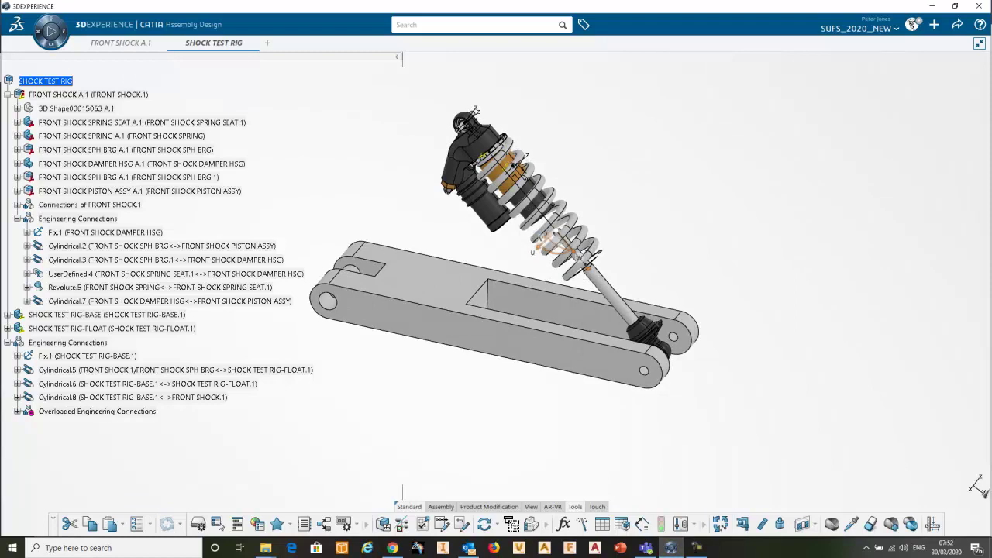
{"action": "middle_click_drag", "start_coordinate": [576, 288], "coordinate": [596, 230]}
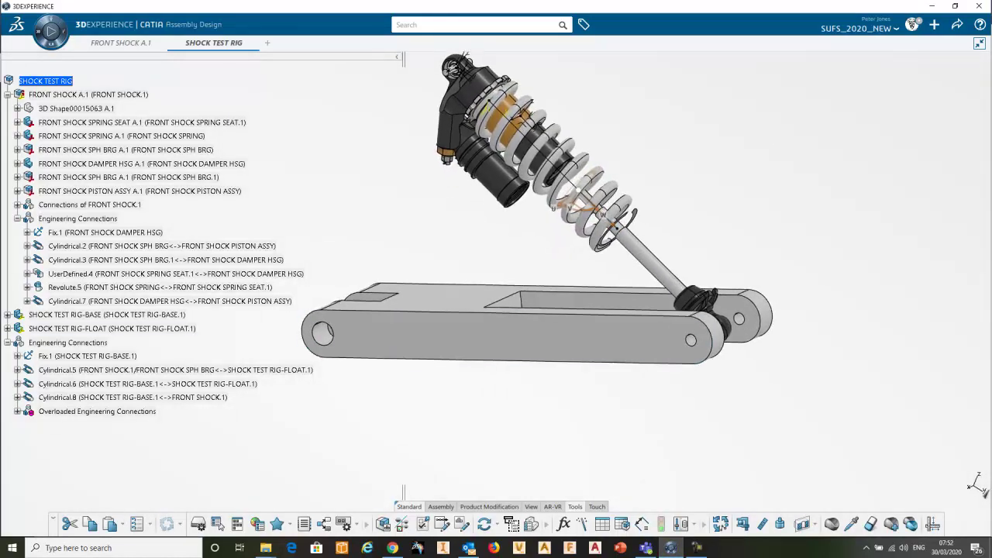
{"action": "middle_click_drag", "start_coordinate": [575, 327], "coordinate": [598, 350]}
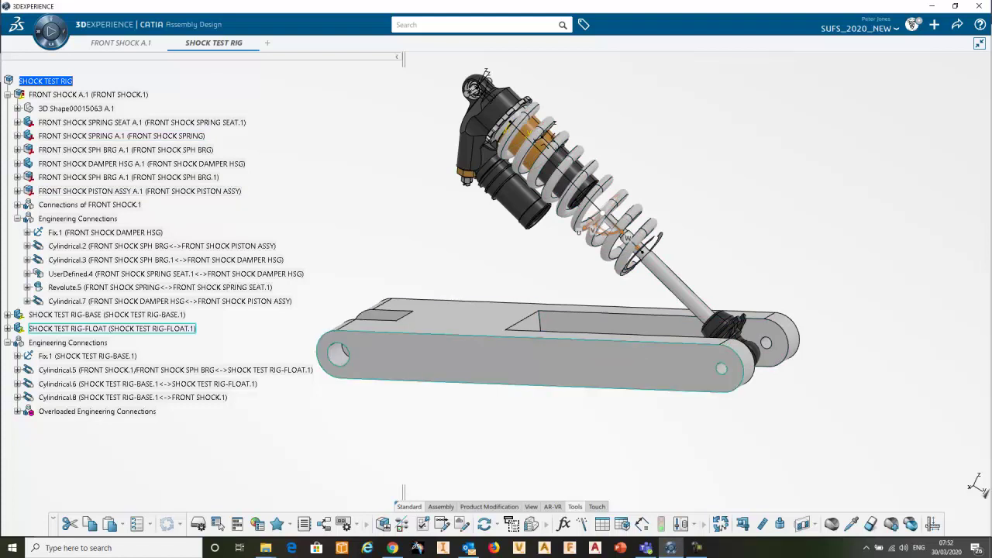
{"action": "left_click", "coordinate": [567, 350]}
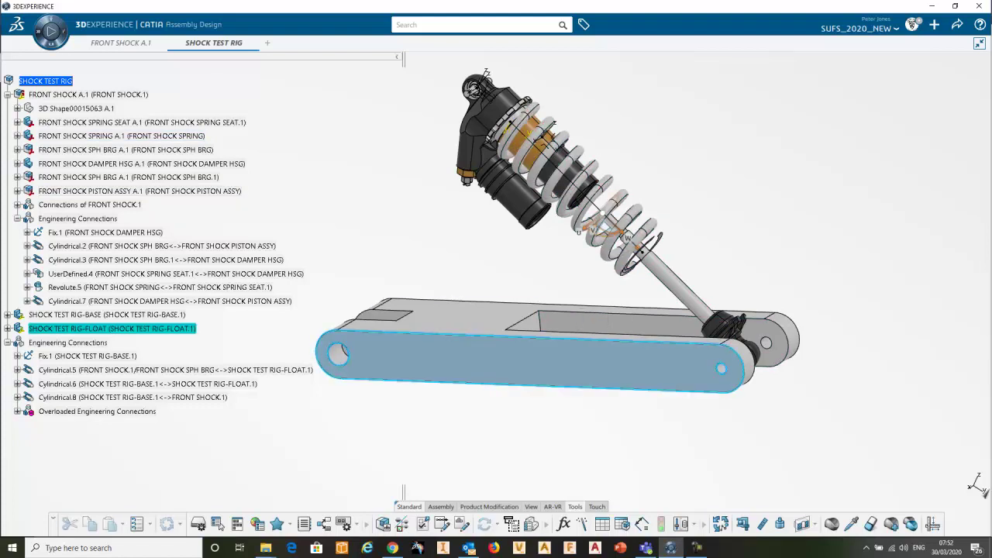
{"action": "left_click_drag", "start_coordinate": [603, 213], "coordinate": [543, 339]}
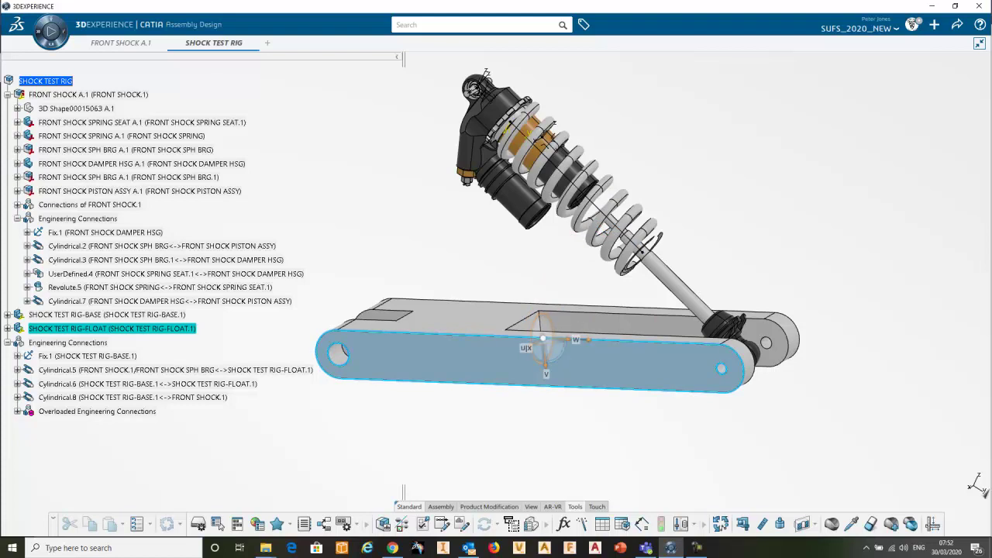
{"action": "mouse_move", "coordinate": [558, 355]}
{"action": "left_mouse_down"}
{"action": "mouse_move", "coordinate": [624, 414]}
{"action": "mouse_move", "coordinate": [558, 356]}
{"action": "left_mouse_up"}
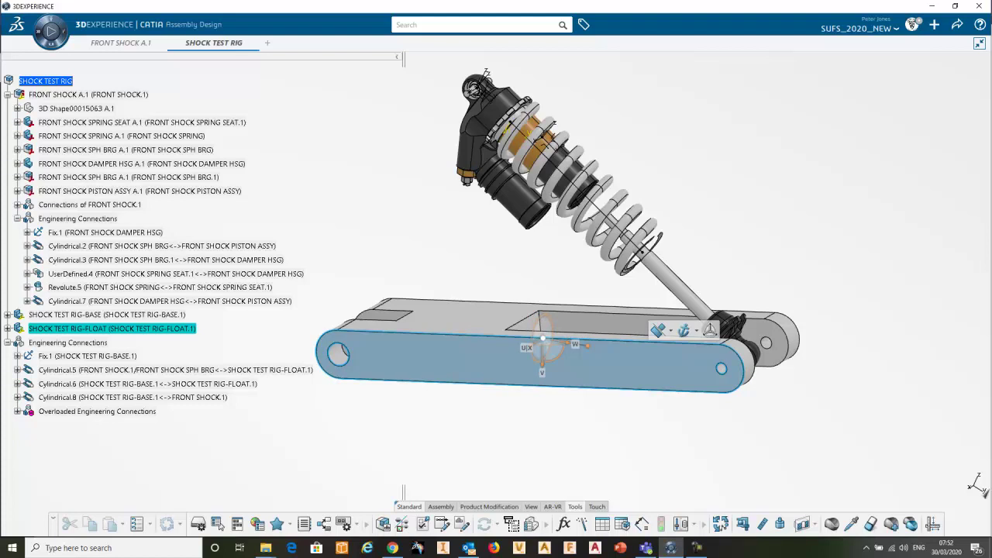
{"action": "left_click", "coordinate": [45, 81]}
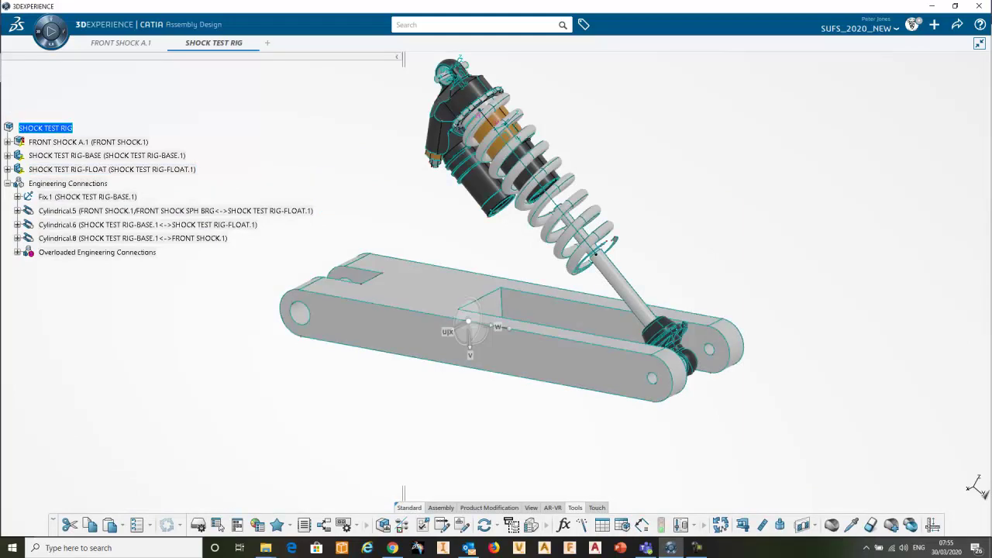
- Highlight FRONT SHOCK A.1, the base's Fix.1 connection and SHOCK TEST RIG-FLOAT to examine the rig's structure, and clear the selection
{"action": "left_click", "coordinate": [85, 142]}
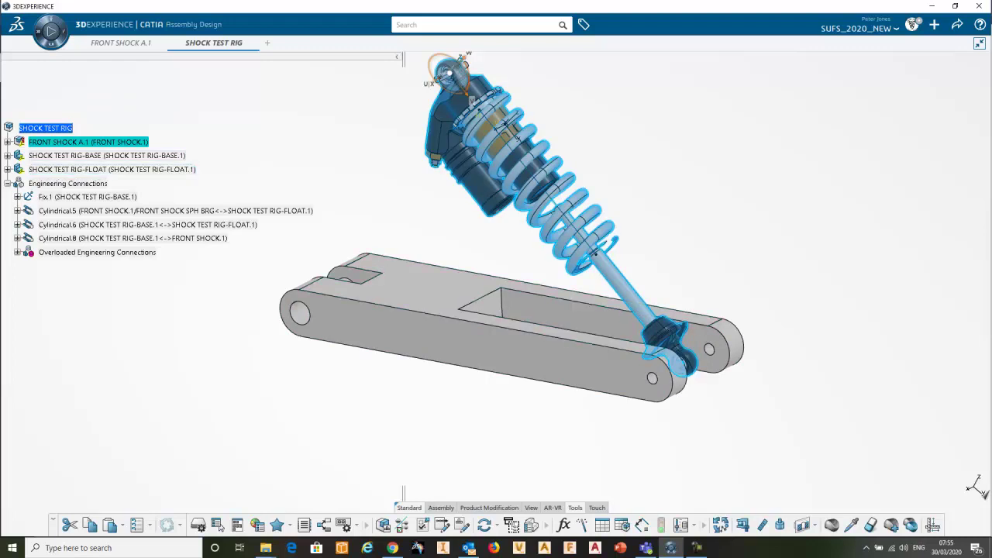
{"action": "left_click", "coordinate": [87, 197]}
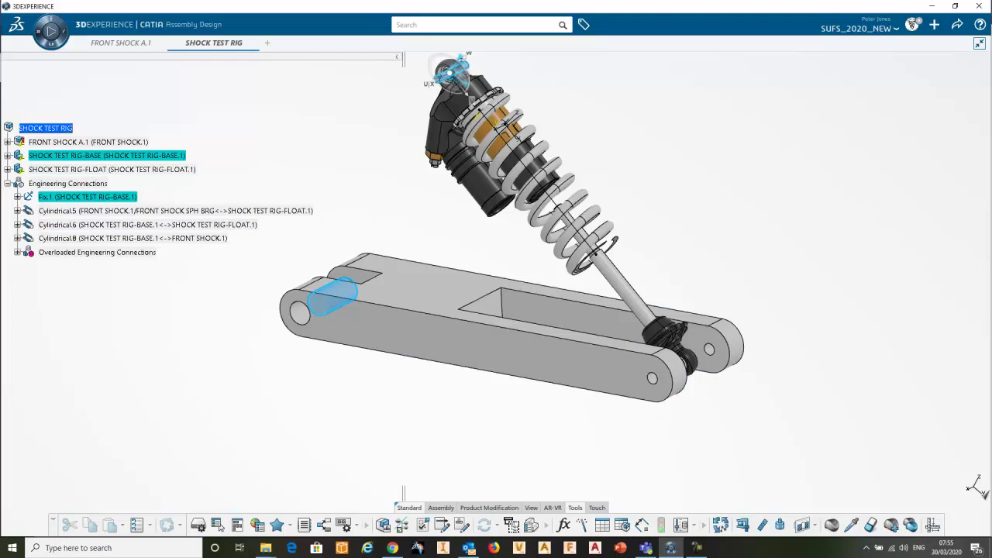
{"action": "left_click", "coordinate": [112, 169]}
{"action": "left_click", "coordinate": [232, 326]}
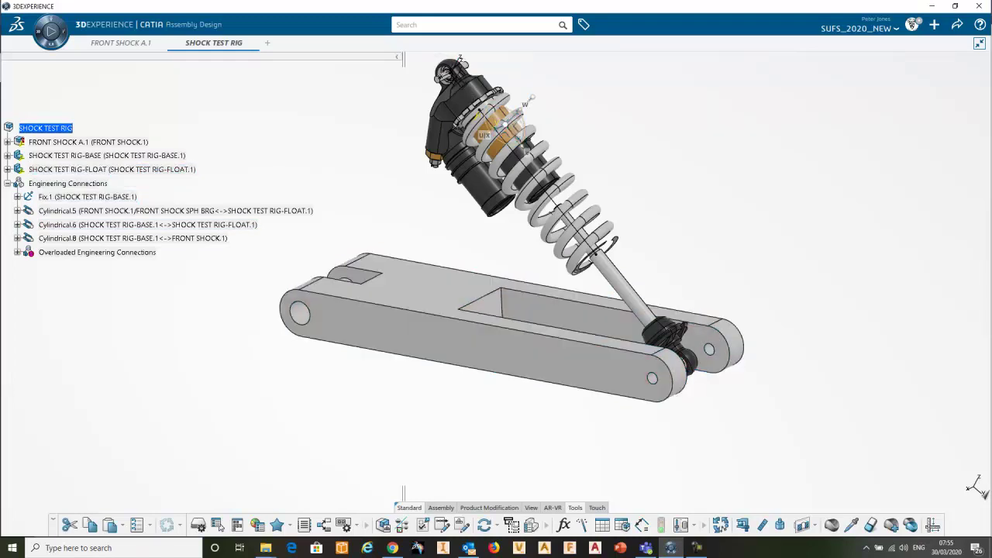
- Attach the 3D manipulator to SHOCK TEST RIG-FLOAT and move the arm to test how the shock follows
{"action": "left_click_drag", "start_coordinate": [505, 124], "coordinate": [493, 326]}
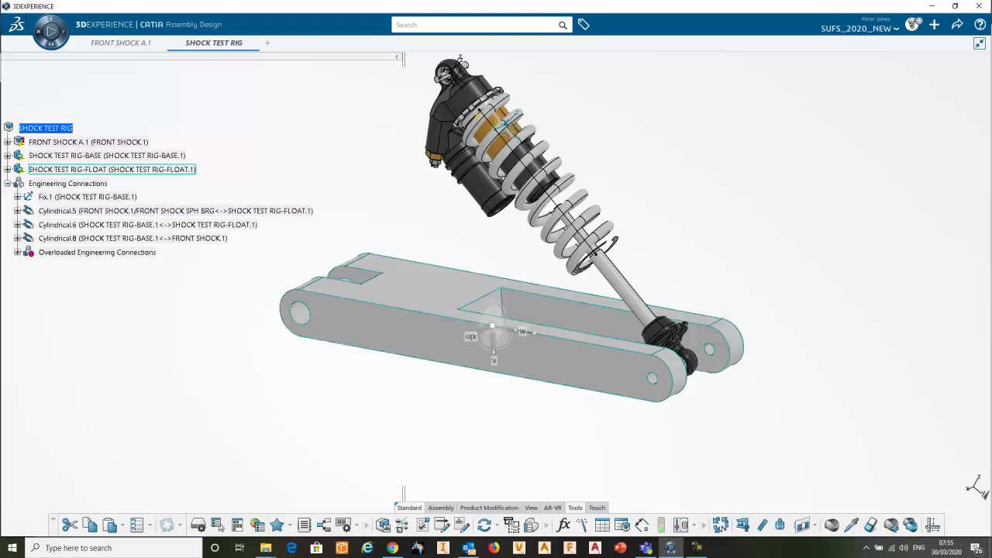
{"action": "left_click", "coordinate": [95, 169]}
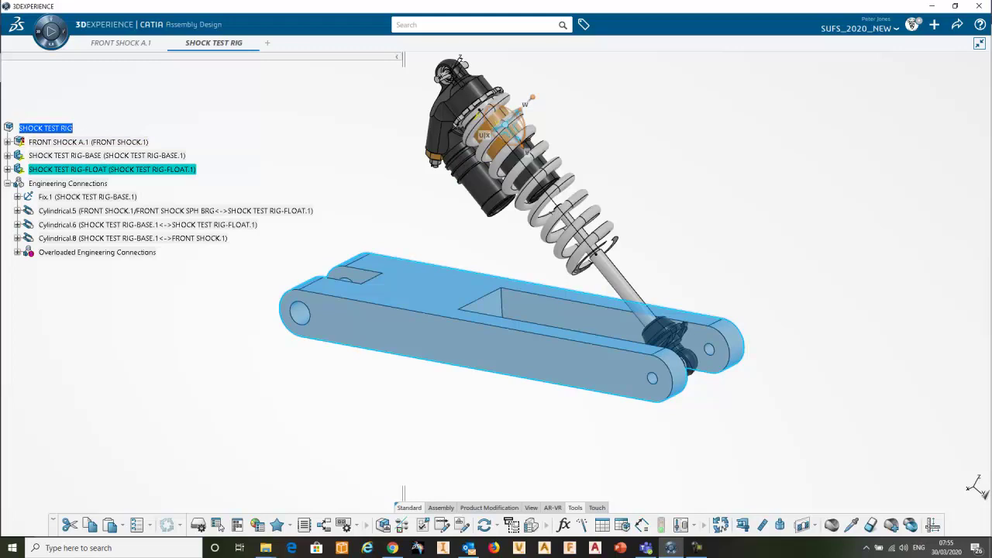
{"action": "left_click_drag", "start_coordinate": [503, 126], "coordinate": [454, 319]}
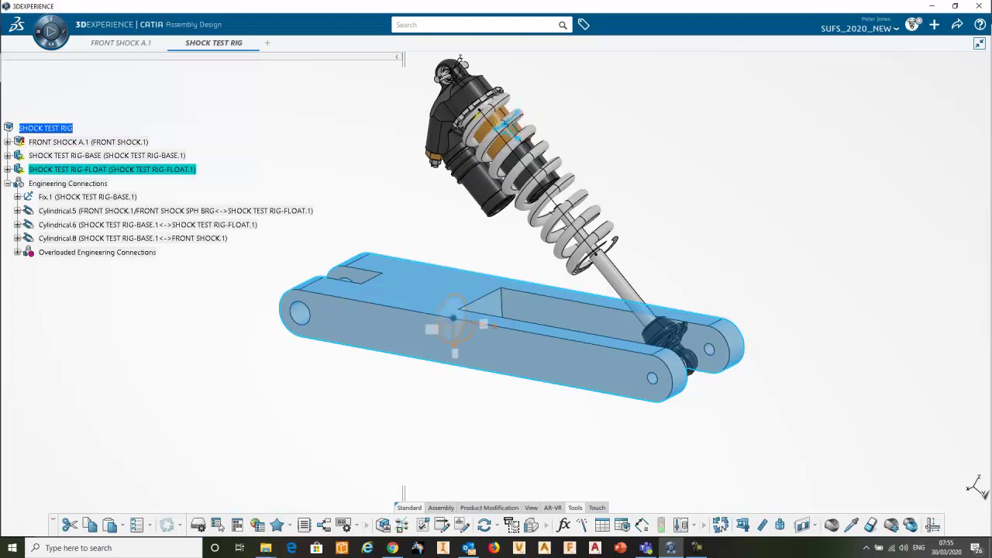
{"action": "left_click_drag", "start_coordinate": [467, 335], "coordinate": [477, 323]}
{"action": "left_click_drag", "start_coordinate": [519, 410], "coordinate": [525, 151]}
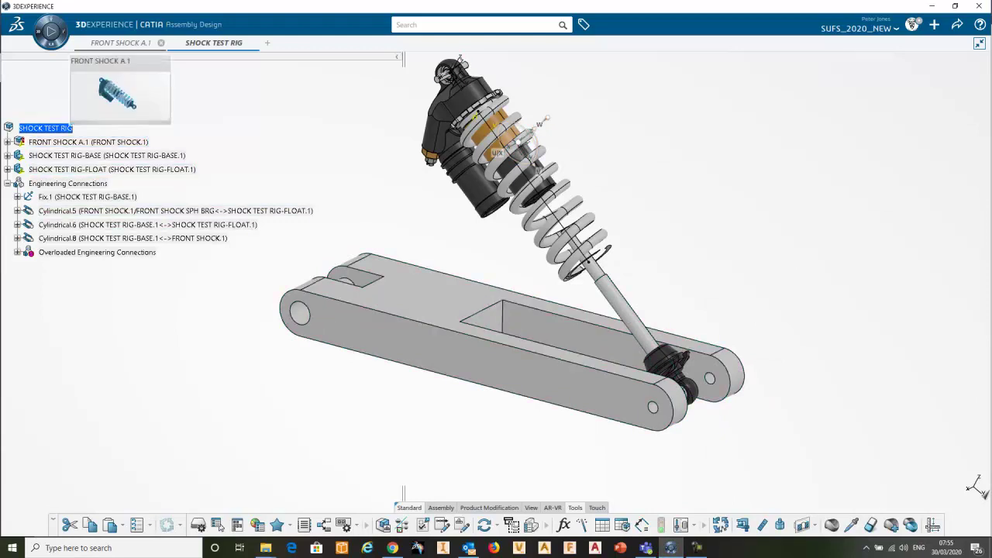
- In the FRONT SHOCK A.1 assembly, inspect the links and relations of FRONT SHOCK SPRING A.1, expanding its context and both imported components
{"action": "left_click", "coordinate": [120, 43]}
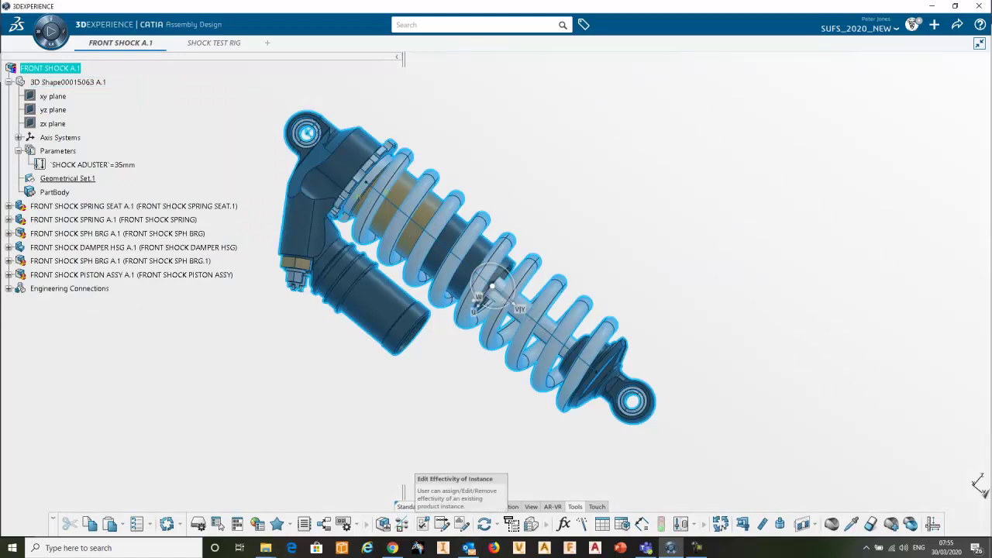
{"action": "left_click", "coordinate": [323, 524]}
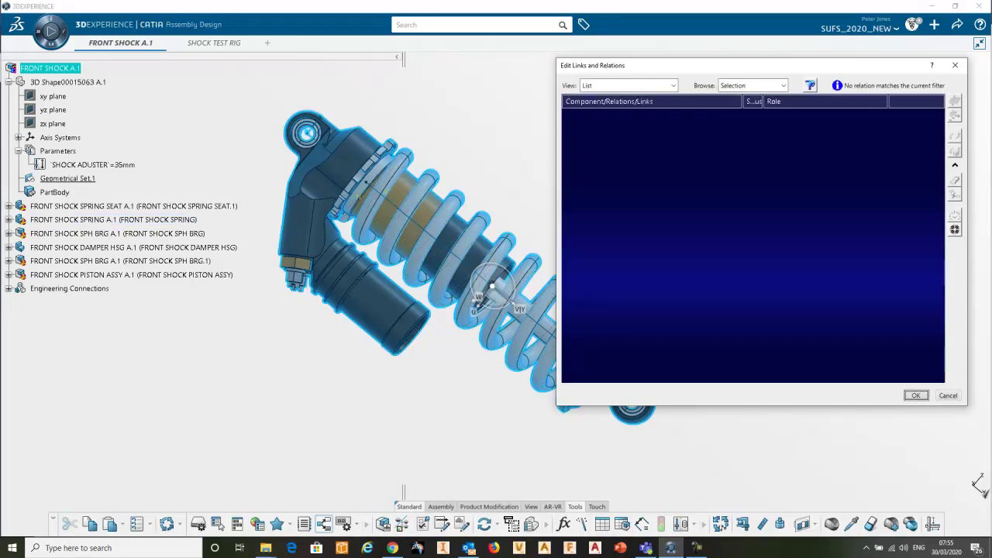
{"action": "left_click", "coordinate": [113, 220]}
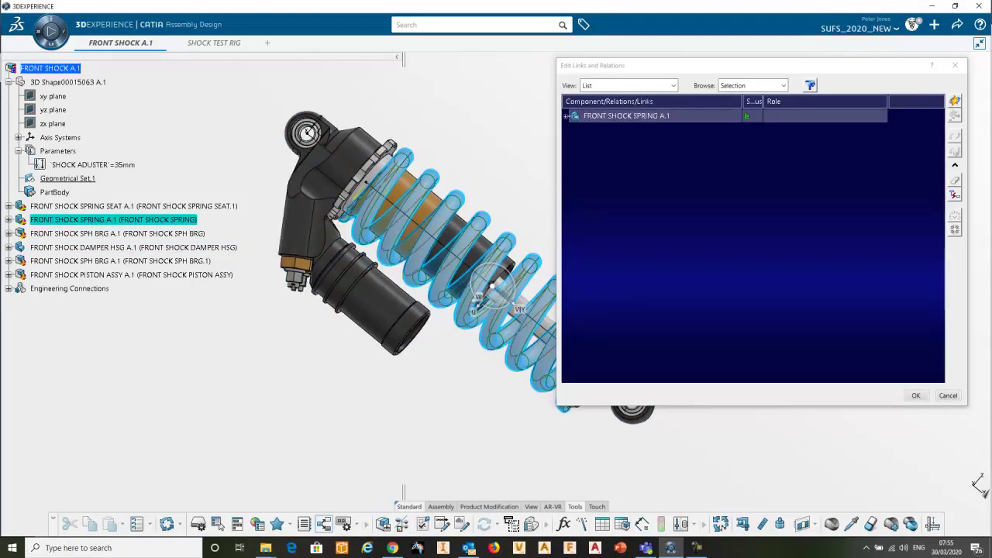
{"action": "left_click", "coordinate": [566, 116]}
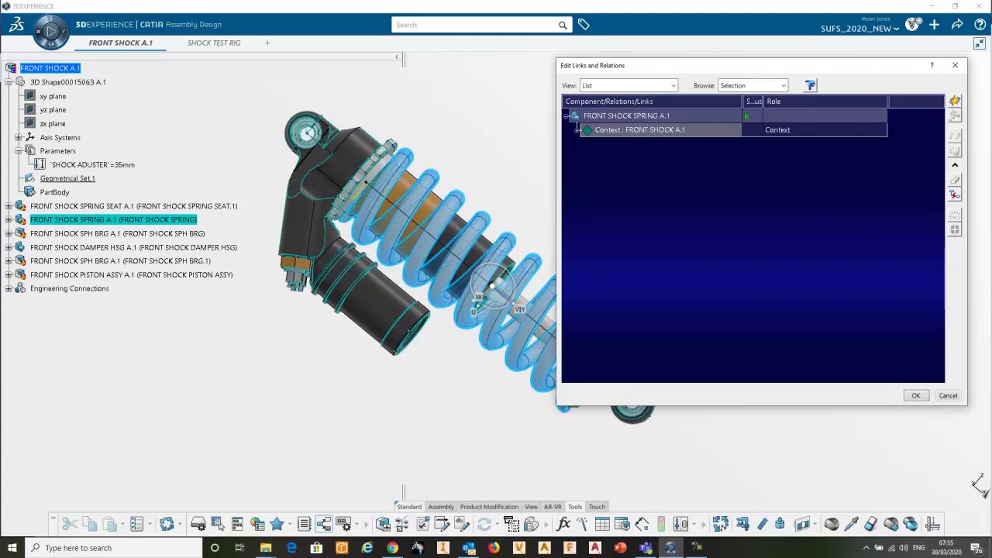
{"action": "left_click", "coordinate": [640, 130]}
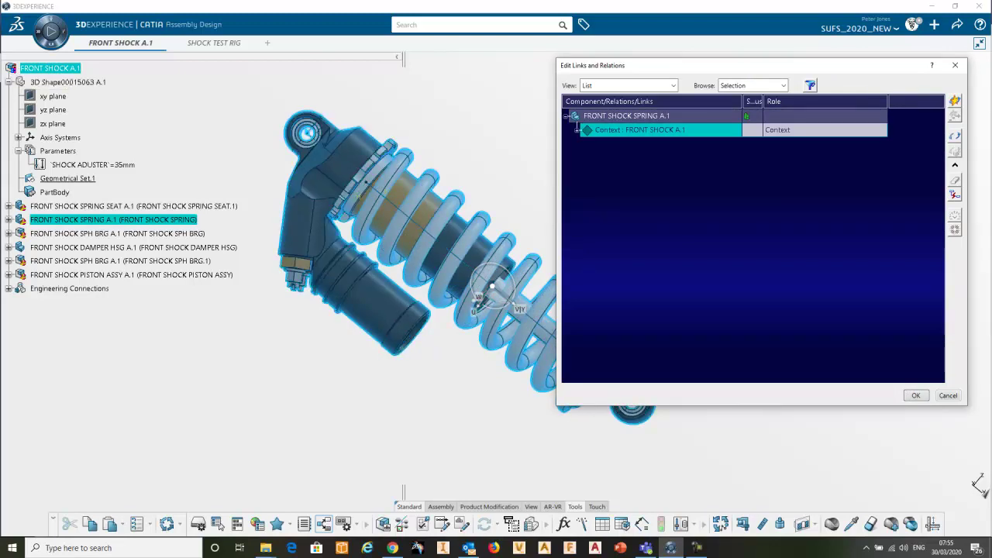
{"action": "left_click", "coordinate": [577, 130]}
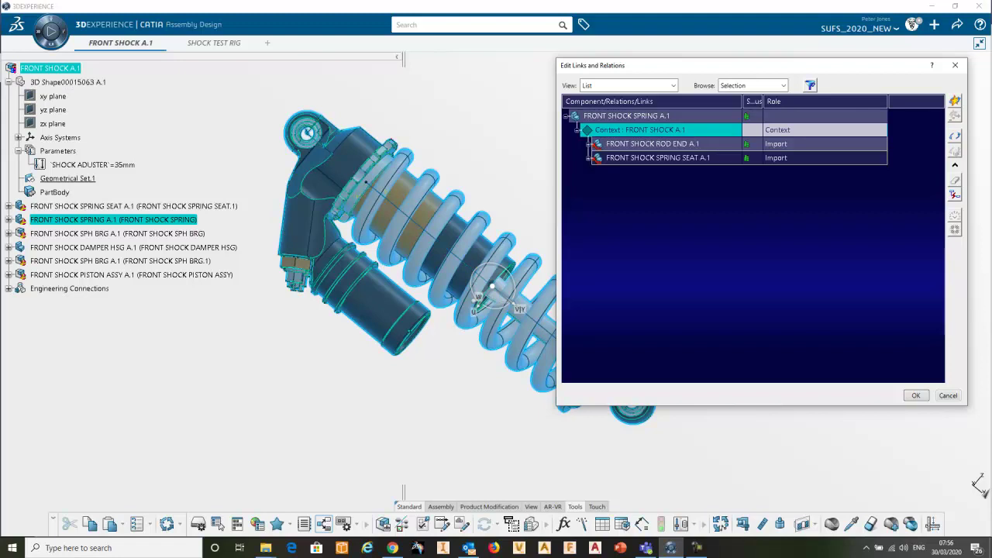
{"action": "left_click", "coordinate": [588, 144]}
{"action": "left_click", "coordinate": [588, 172]}
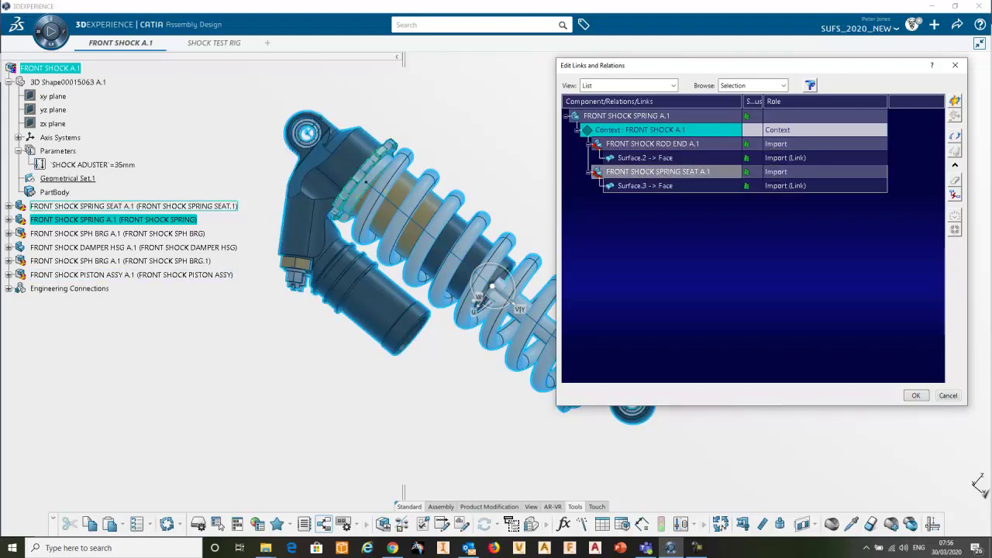
- Examine the Surface.2 and Surface.3 face links and the spring's external references, and close the links dialog
{"action": "left_click", "coordinate": [645, 158]}
{"action": "left_click", "coordinate": [645, 186]}
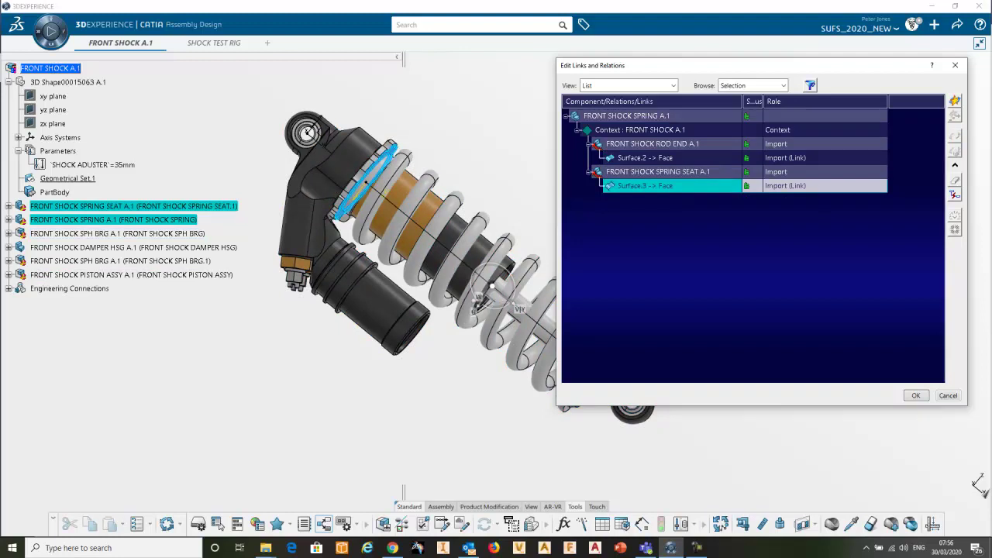
{"action": "left_click", "coordinate": [9, 220]}
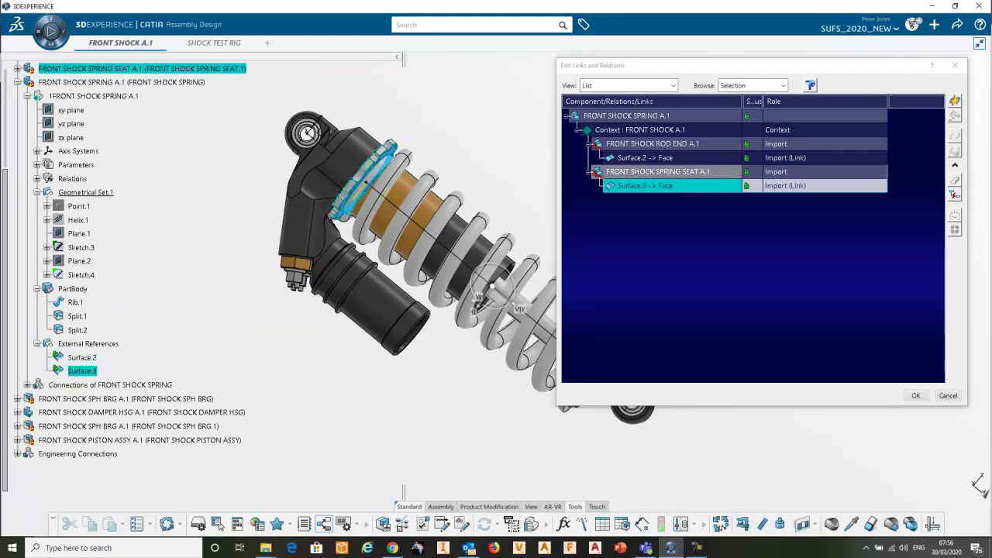
{"action": "key", "text": "Escape"}
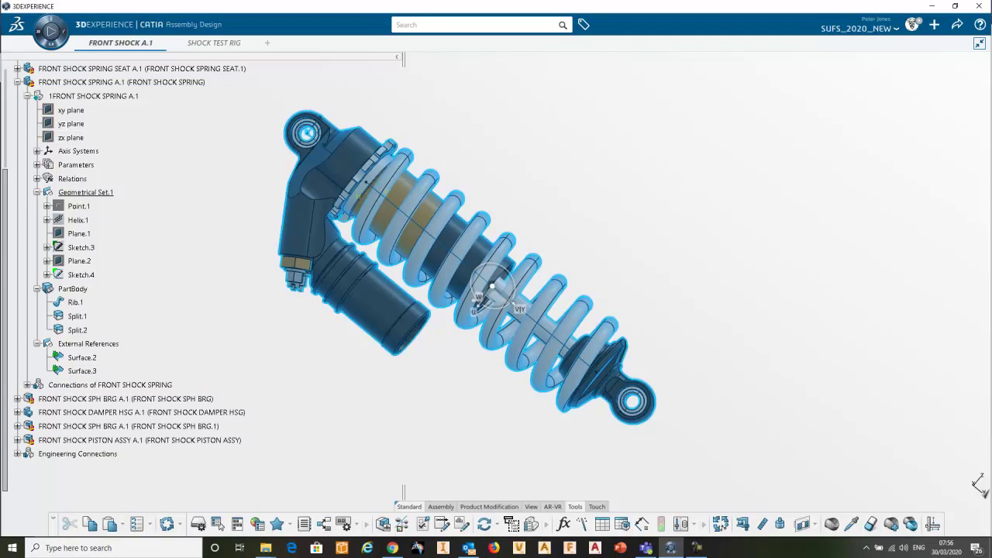
- In SHOCK TEST RIG, locate the spring's Surface.2 reference in the tree and open the spring's Sketch.4 for editing
{"action": "left_click", "coordinate": [214, 43]}
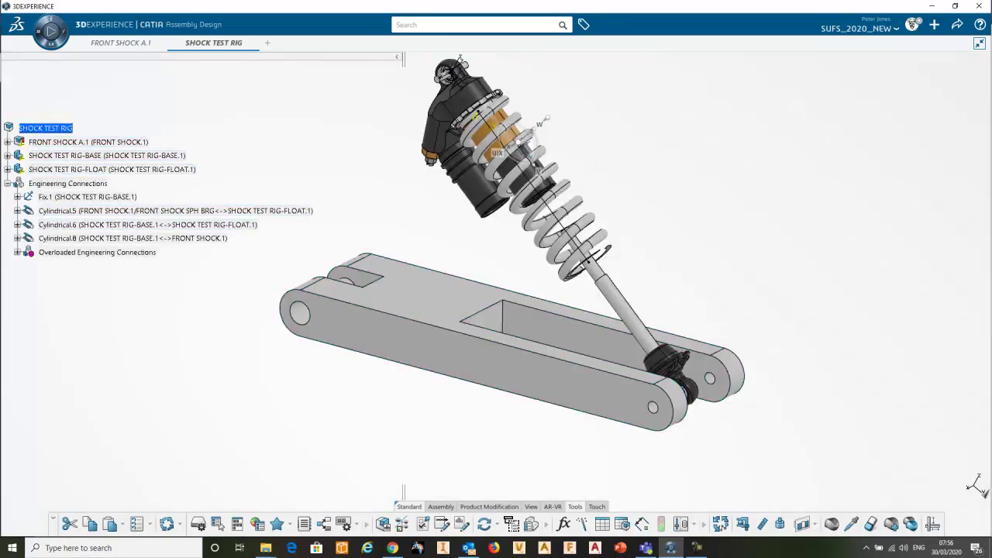
{"action": "left_click", "coordinate": [7, 142]}
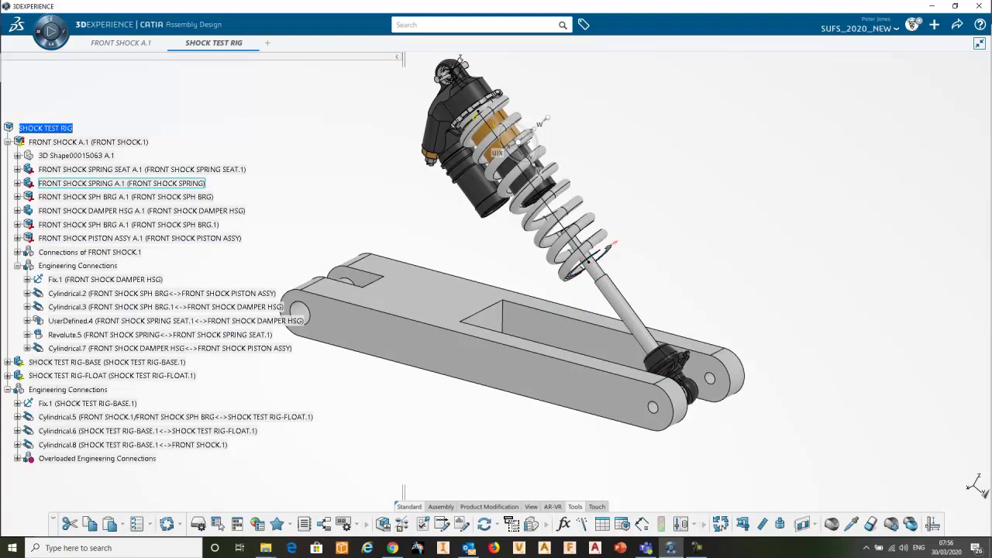
{"action": "right_click", "coordinate": [611, 247]}
{"action": "left_click", "coordinate": [664, 254]}
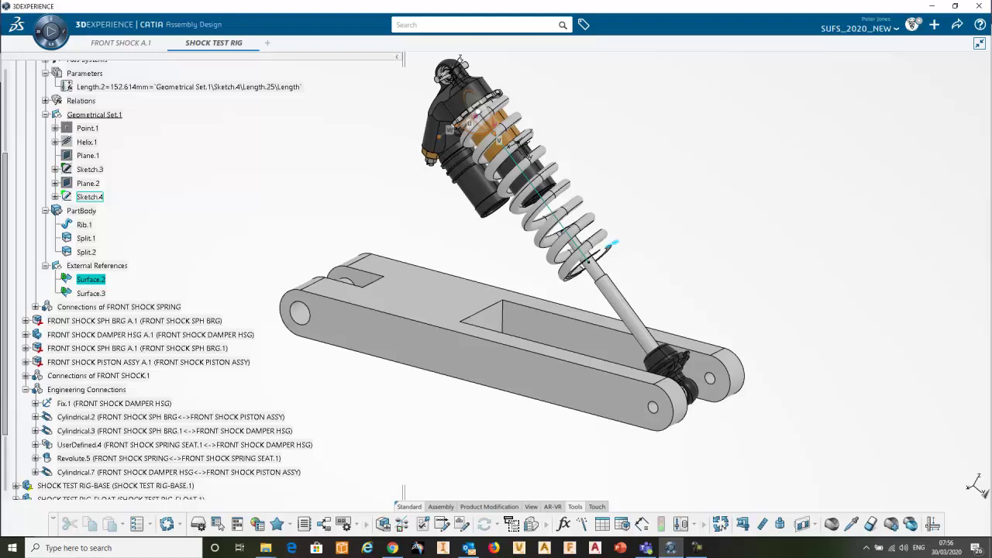
{"action": "left_click", "coordinate": [90, 196]}
{"action": "double_click", "coordinate": [90, 196]}
- Open the definition of Coincidence.24 at the sketch line's lower end and select its imported 3D geometry as the element to replace
{"action": "middle_click_drag", "start_coordinate": [620, 326], "coordinate": [445, 214]}
{"action": "middle_click_drag", "start_coordinate": [604, 248], "coordinate": [620, 197]}
{"action": "middle_click_drag", "start_coordinate": [512, 213], "coordinate": [624, 309]}
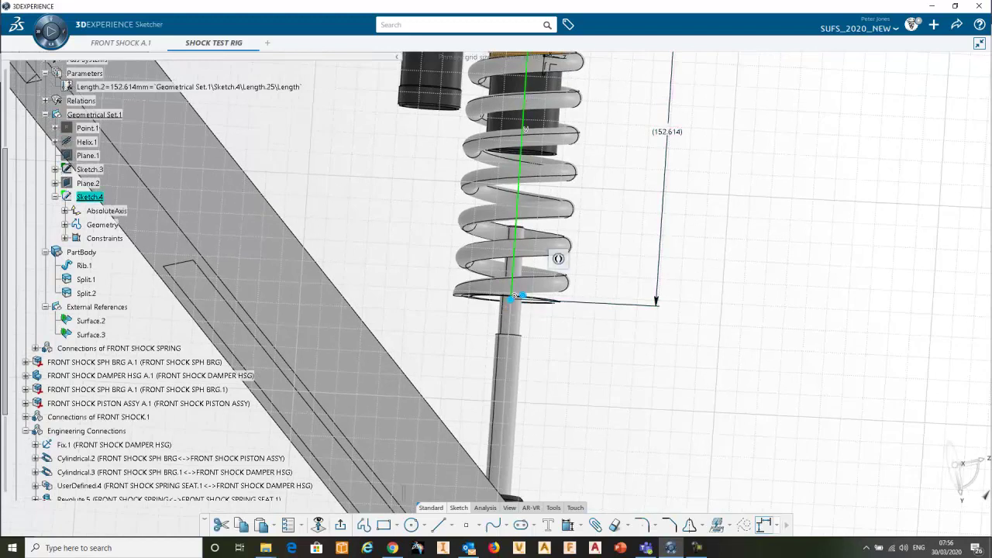
{"action": "right_click", "coordinate": [514, 296]}
{"action": "mouse_move", "coordinate": [589, 470]}
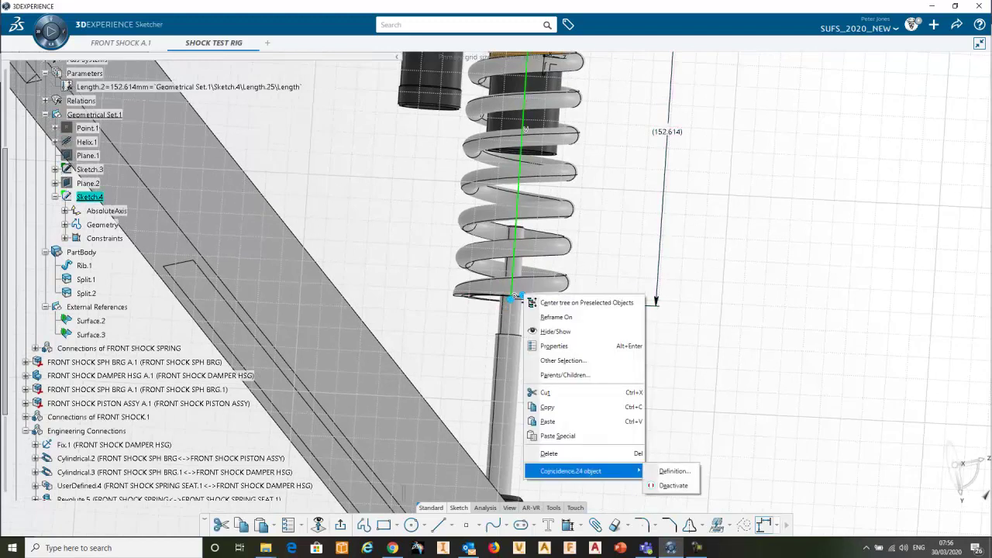
{"action": "left_click", "coordinate": [674, 472]}
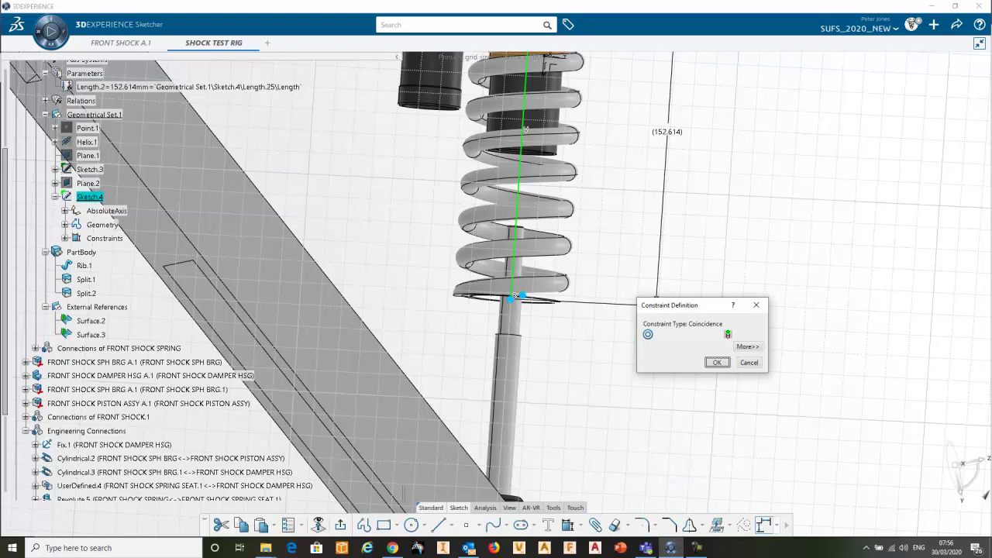
{"action": "left_click", "coordinate": [748, 346]}
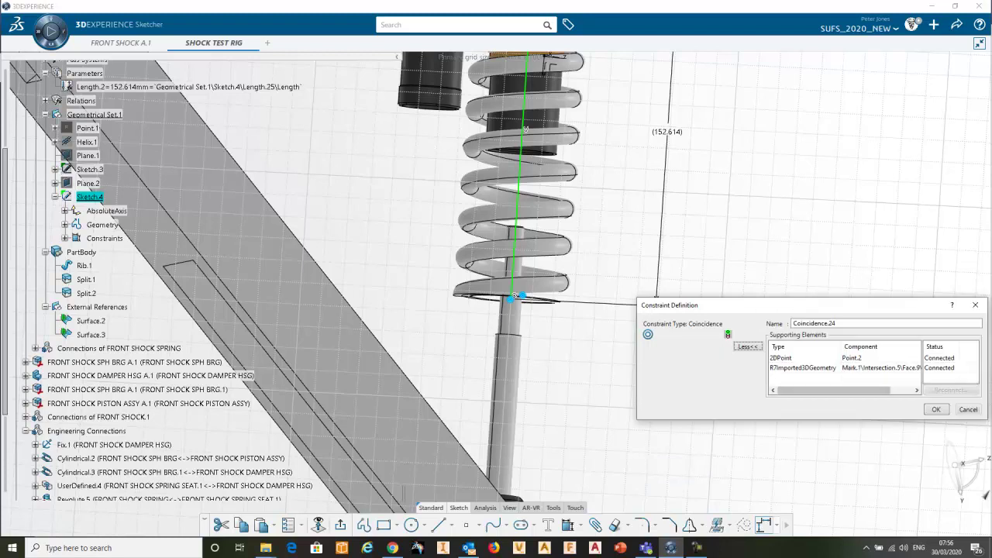
{"action": "left_click", "coordinate": [806, 368]}
- Reconnect the coincidence to the spring seating face on FRONT SHOCK PISTON ASSY A.1, keeping the link and changing the spring's context
{"action": "middle_click_drag", "start_coordinate": [543, 372], "coordinate": [409, 291]}
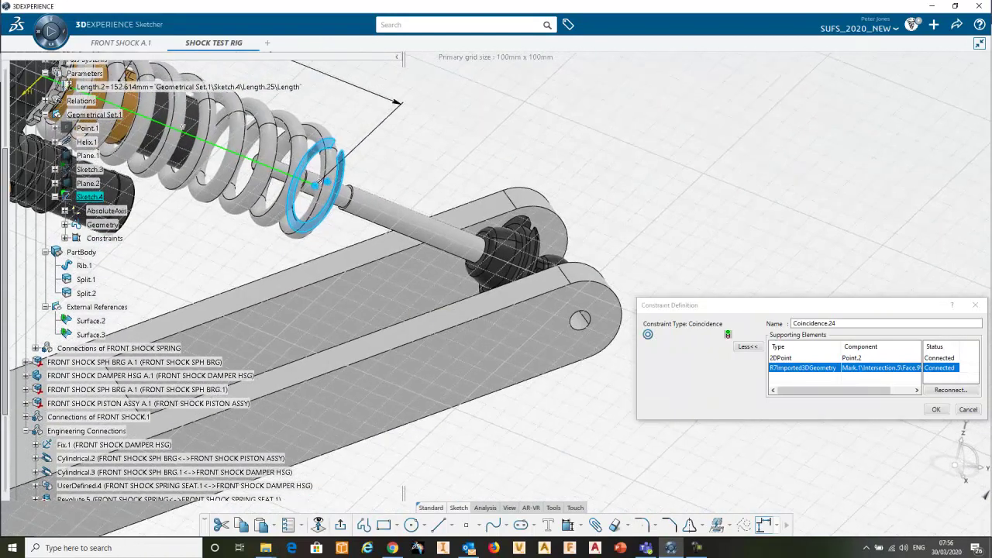
{"action": "left_click", "coordinate": [951, 389]}
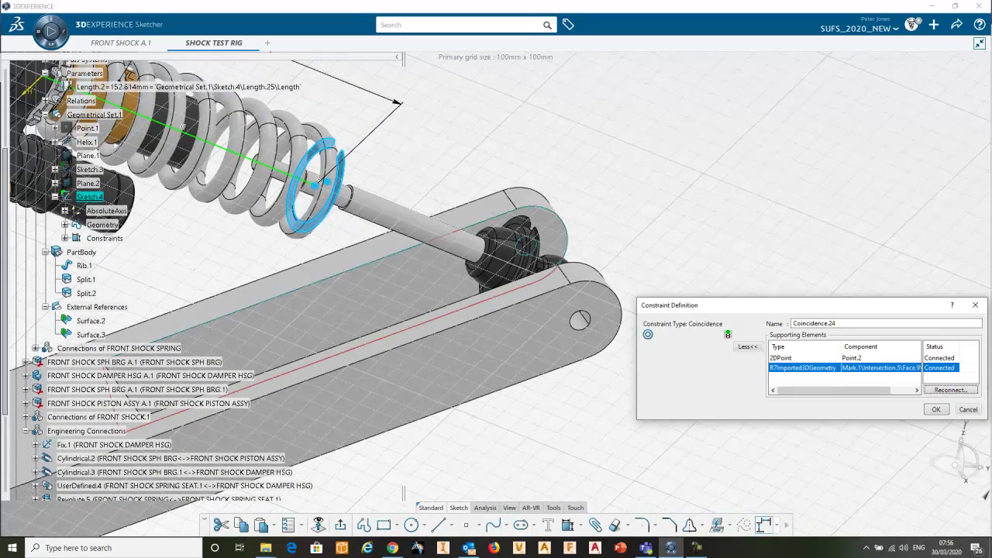
{"action": "middle_click_drag", "start_coordinate": [419, 295], "coordinate": [432, 333]}
{"action": "scroll", "coordinate": [490, 301], "scroll_direction": "up", "scroll_amount": 5}
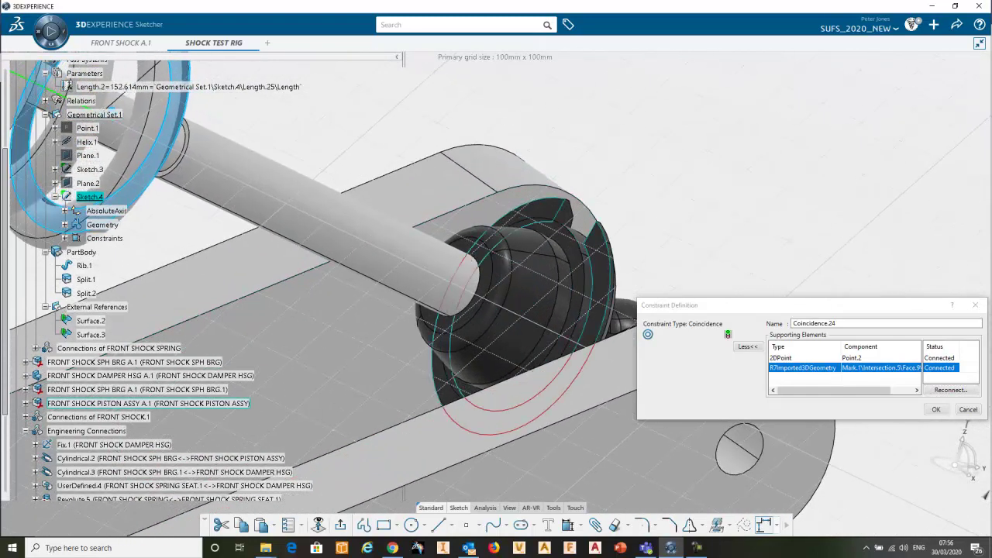
{"action": "left_click", "coordinate": [493, 310]}
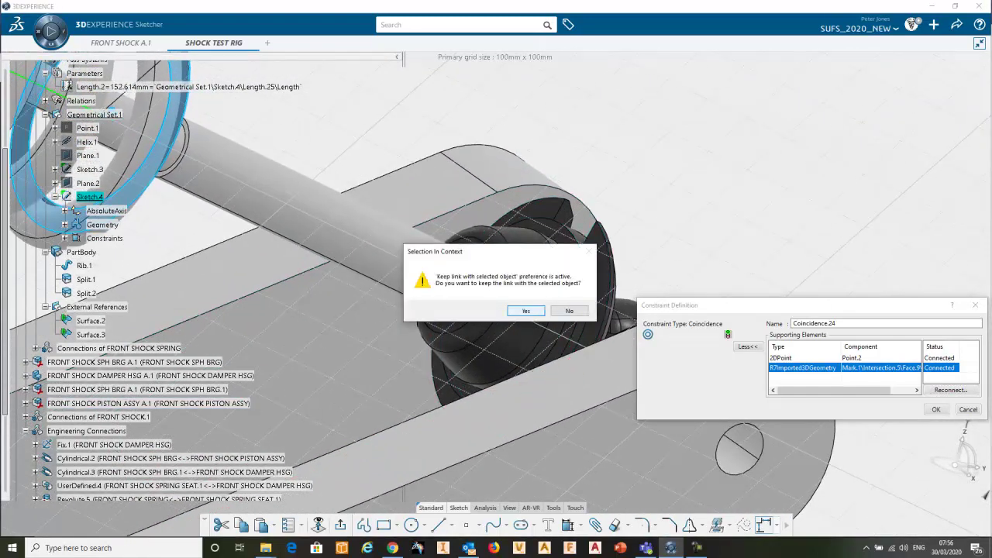
{"action": "left_click", "coordinate": [525, 311]}
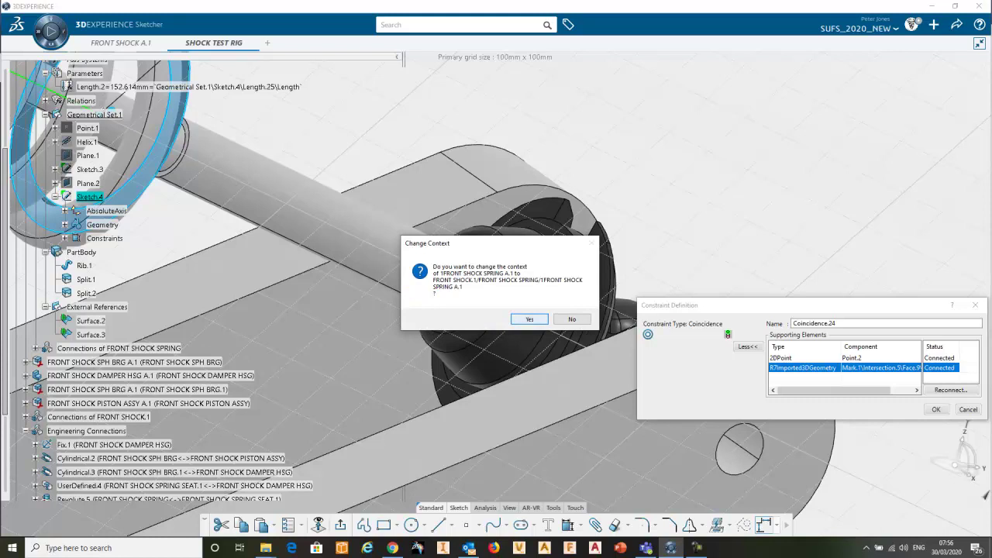
{"action": "left_click", "coordinate": [530, 318]}
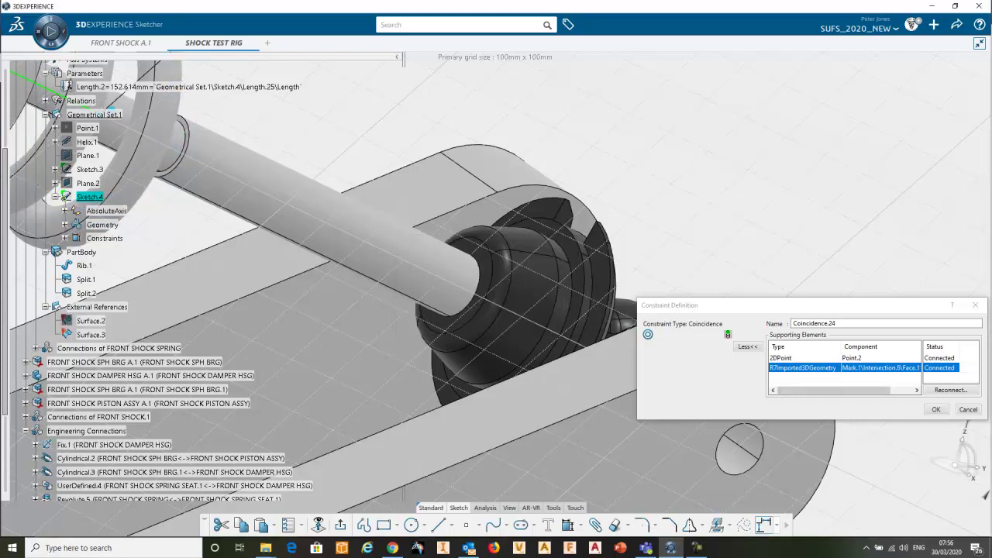
{"action": "left_click", "coordinate": [935, 409]}
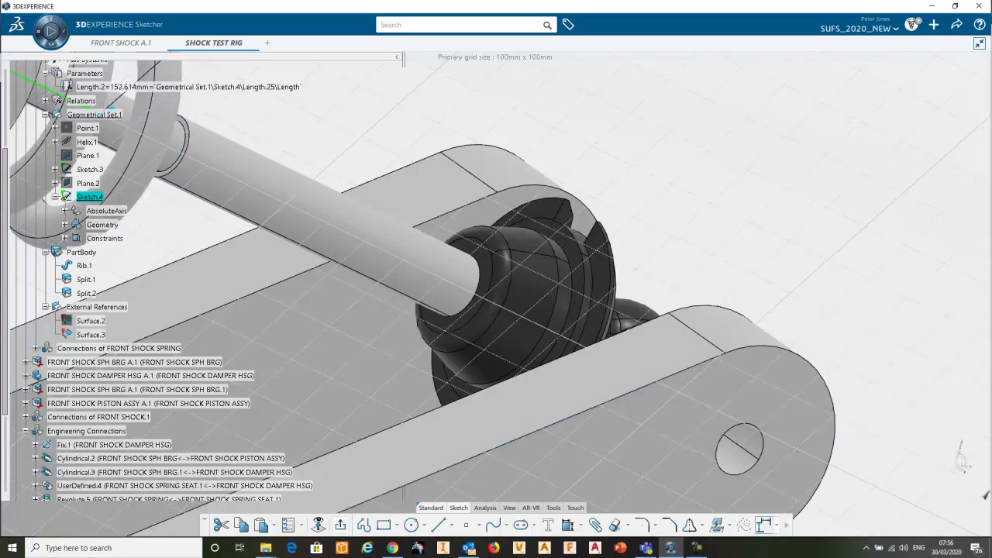
- Exit Sketch.4, activate the SHOCK TEST RIG assembly and update it to rebuild the spring
{"action": "left_click", "coordinate": [340, 525]}
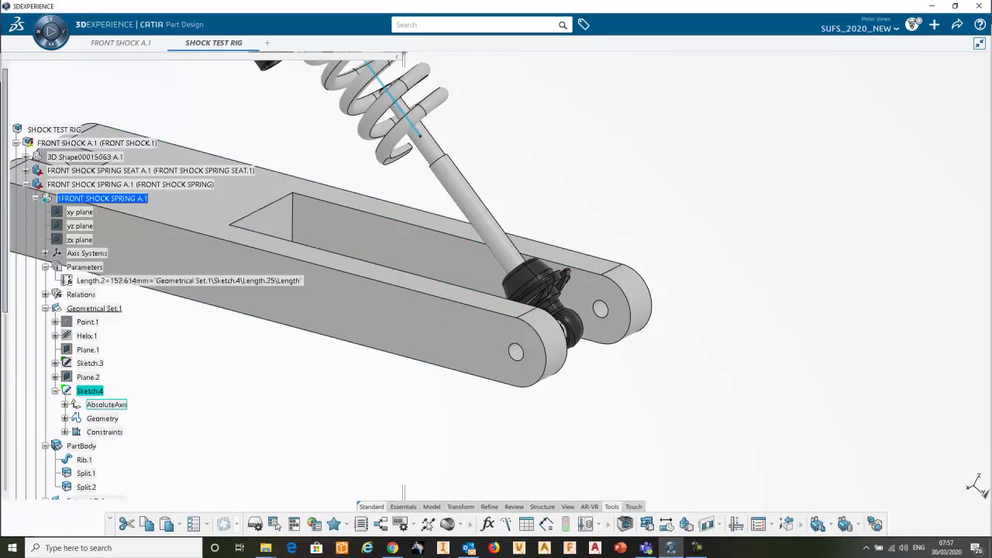
{"action": "double_click", "coordinate": [54, 178]}
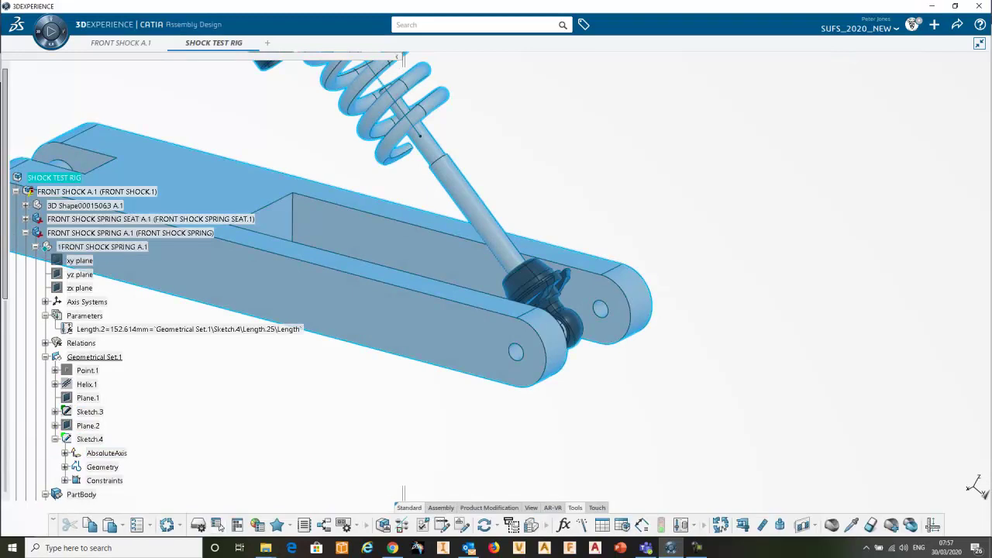
{"action": "left_click", "coordinate": [167, 525]}
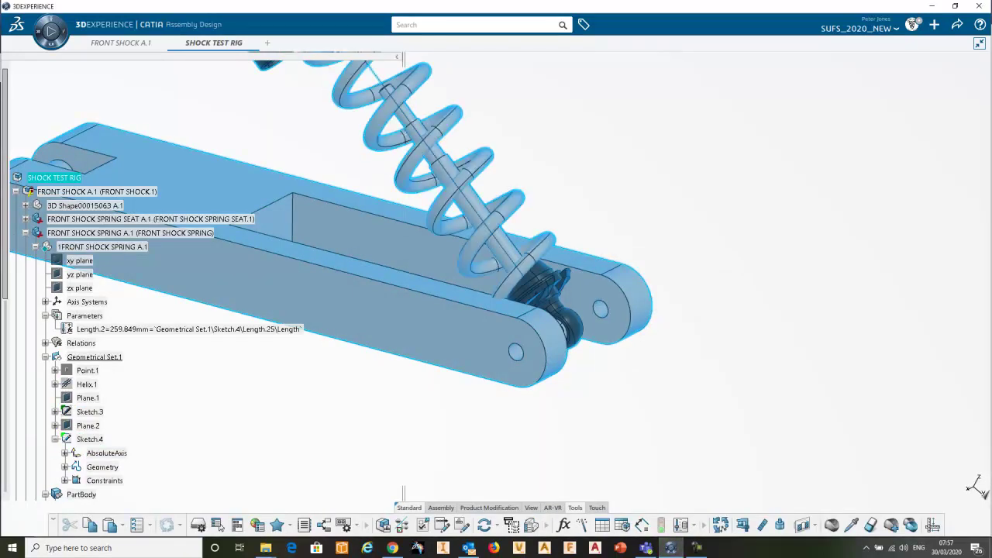
{"action": "middle_click_drag", "start_coordinate": [434, 310], "coordinate": [569, 260]}
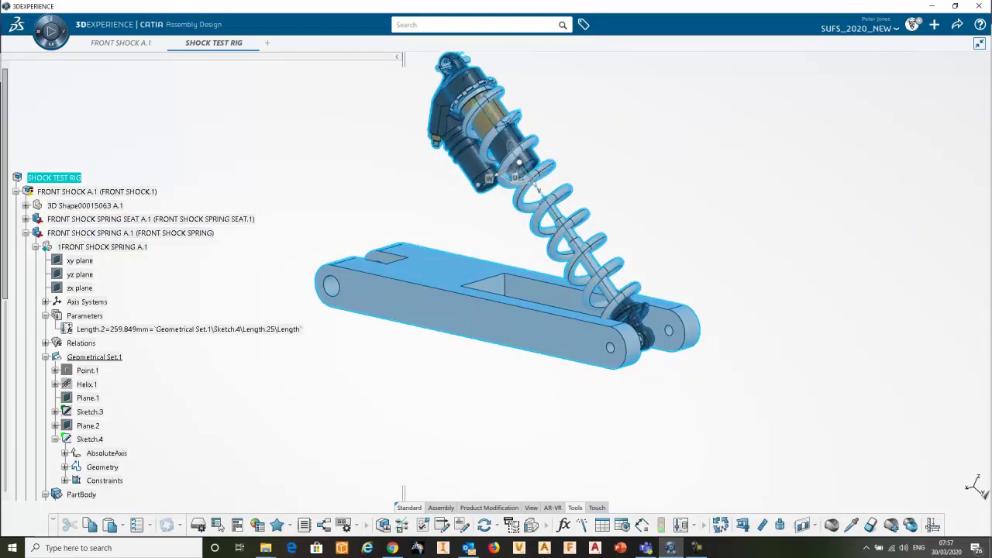
- Examine the links of FRONT SHOCK SPRING A.1 within the SHOCK TEST RIG context, expanding its rod end and spring seat imports
{"action": "left_click", "coordinate": [26, 233]}
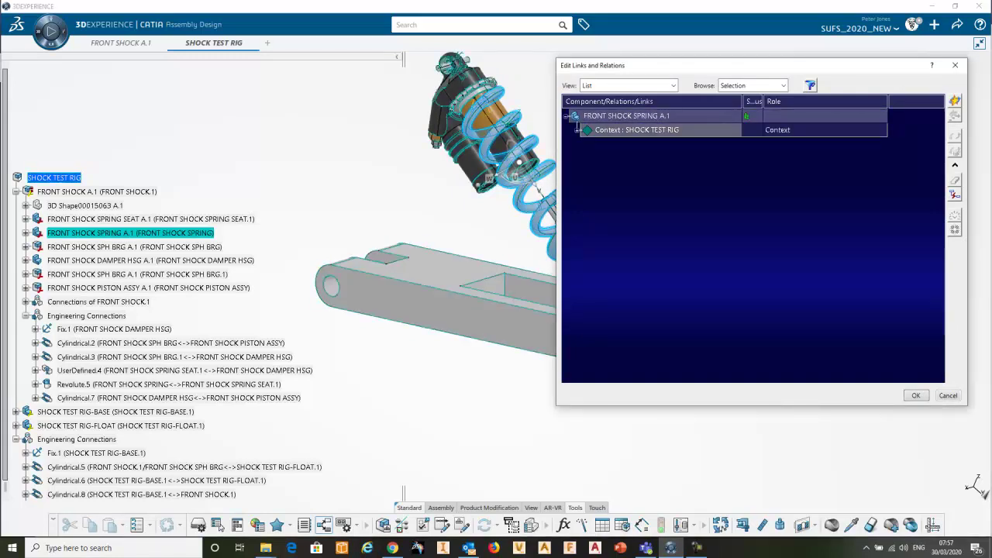
{"action": "left_click", "coordinate": [577, 131]}
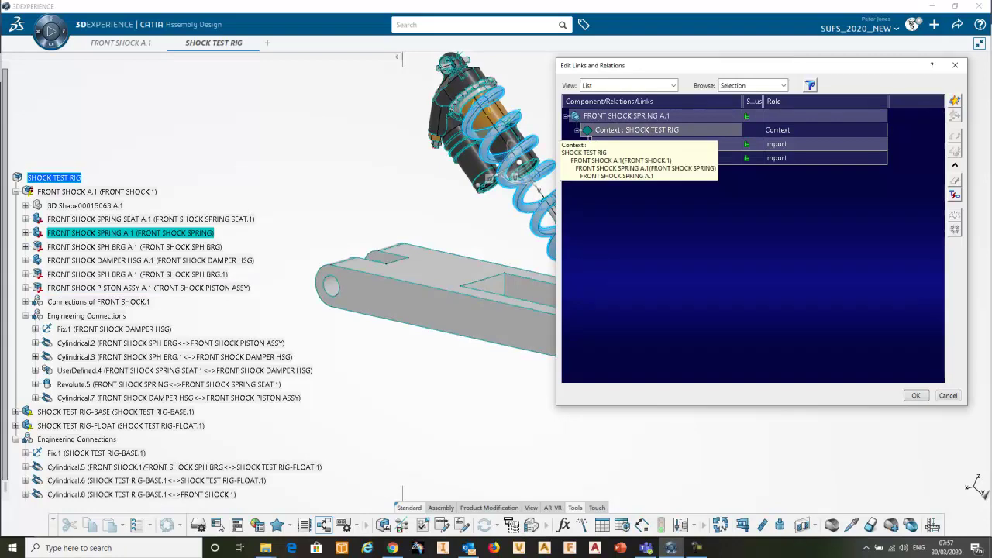
{"action": "left_click", "coordinate": [589, 144]}
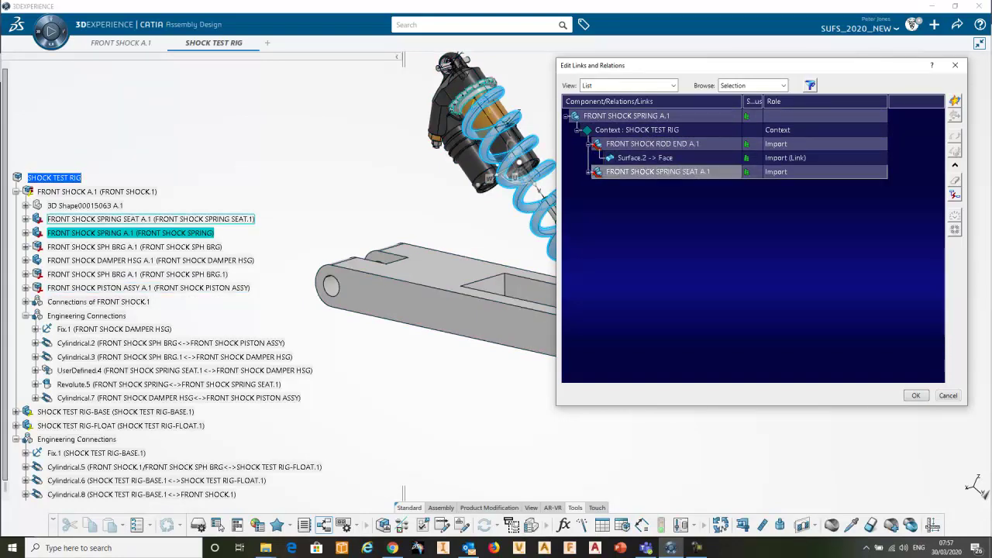
{"action": "left_click", "coordinate": [589, 173]}
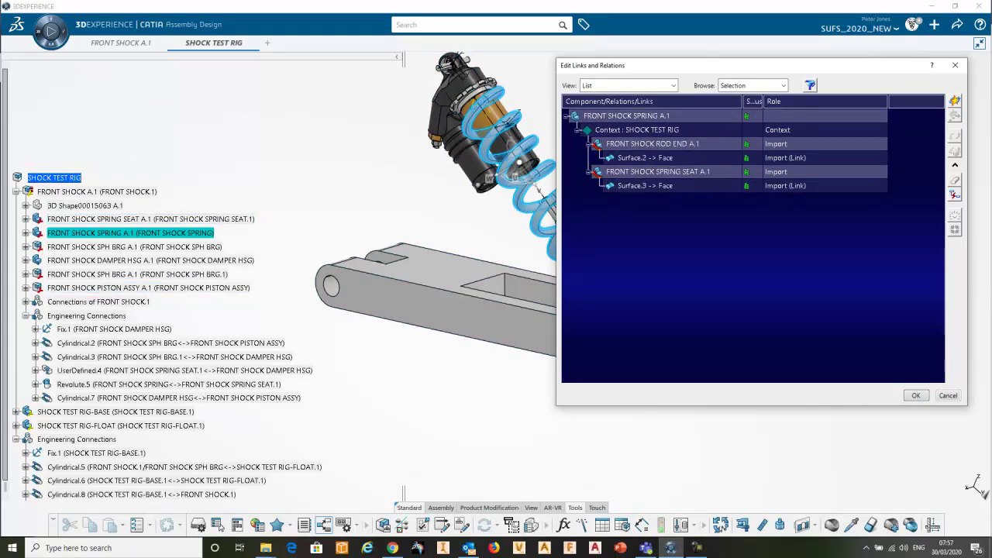
{"action": "left_click", "coordinate": [955, 65]}
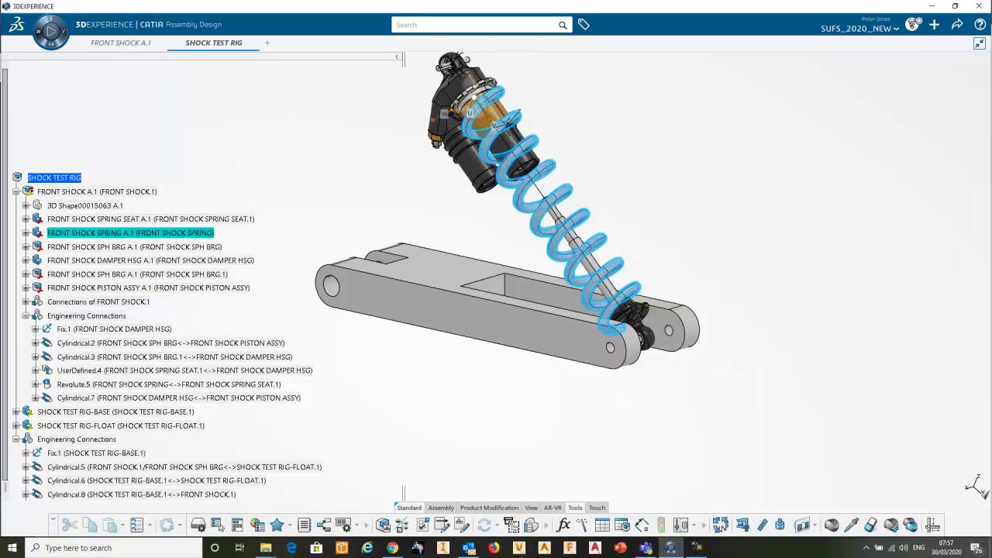
{"action": "left_click", "coordinate": [457, 403]}
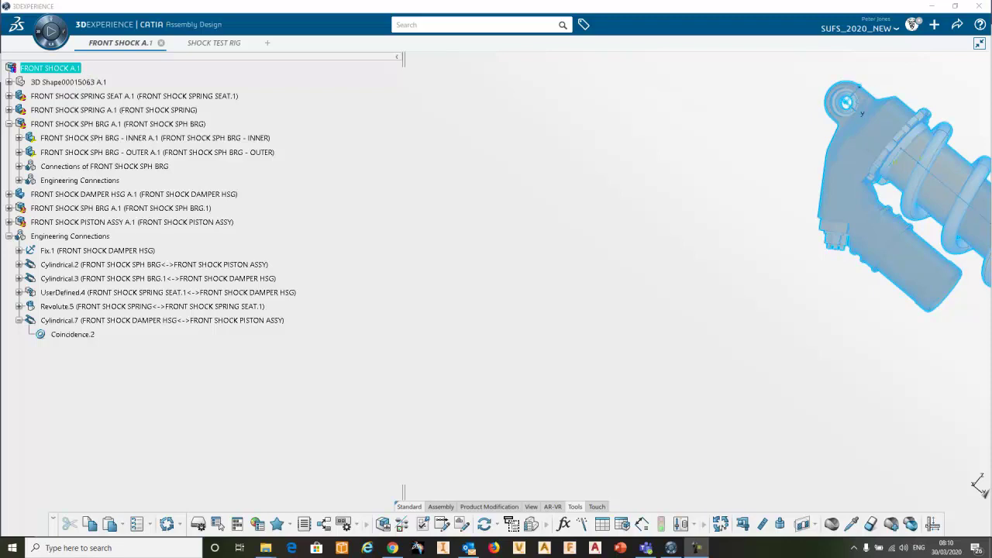
- Review the mechanical behavior properties of FRONT SHOCK A.1, including its flexibility at instantiation and repositionable instances
{"action": "right_click", "coordinate": [61, 69]}
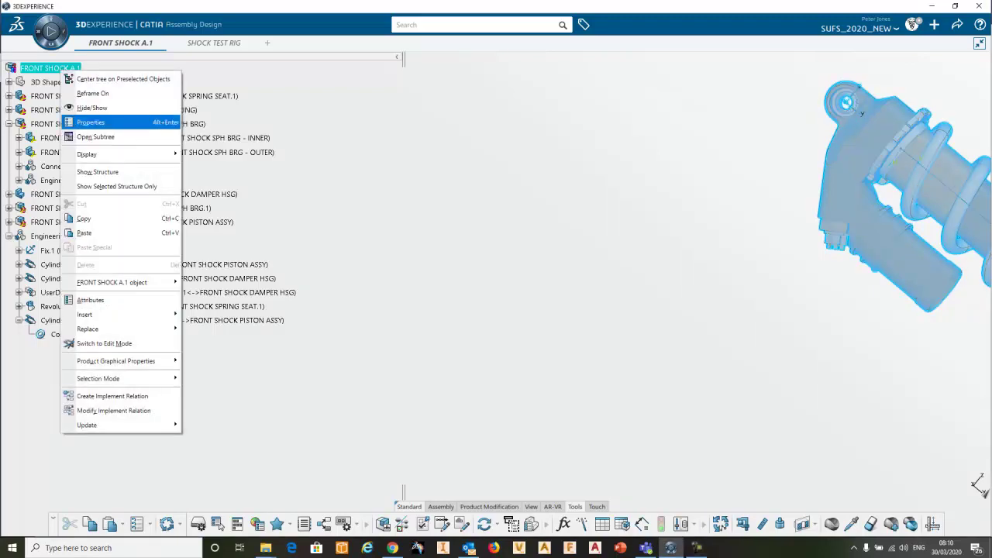
{"action": "left_click", "coordinate": [90, 123]}
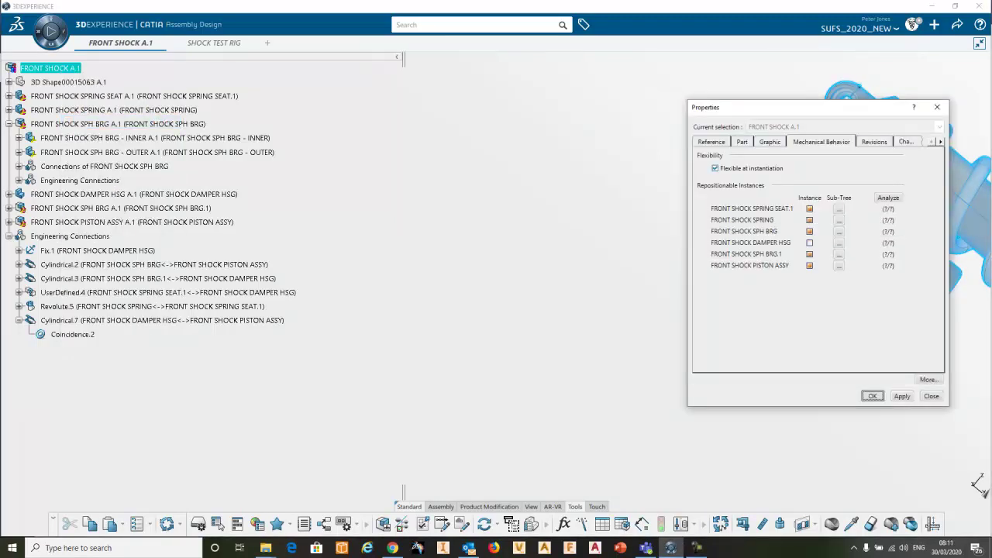
{"action": "left_click_drag", "start_coordinate": [798, 107], "coordinate": [444, 90]}
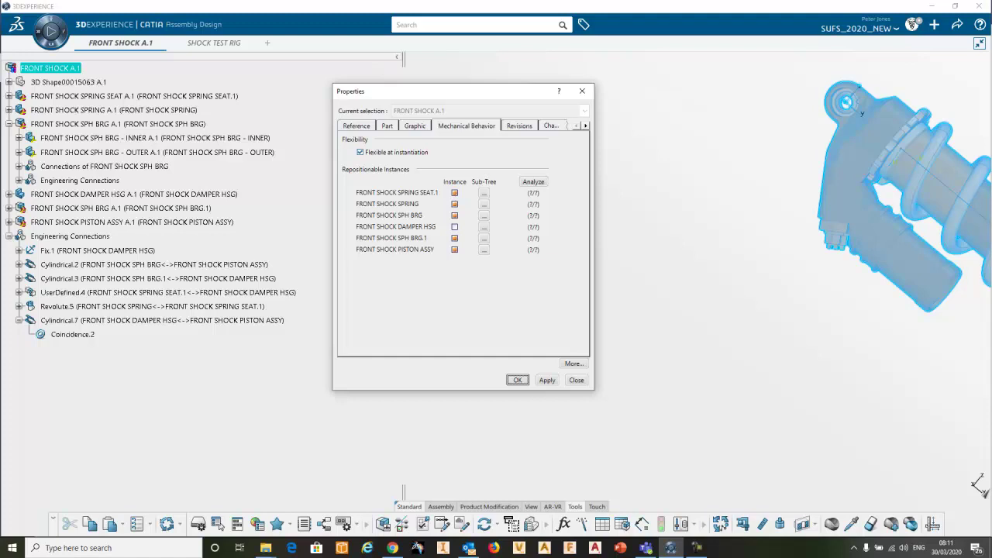
{"action": "key", "text": "Return"}
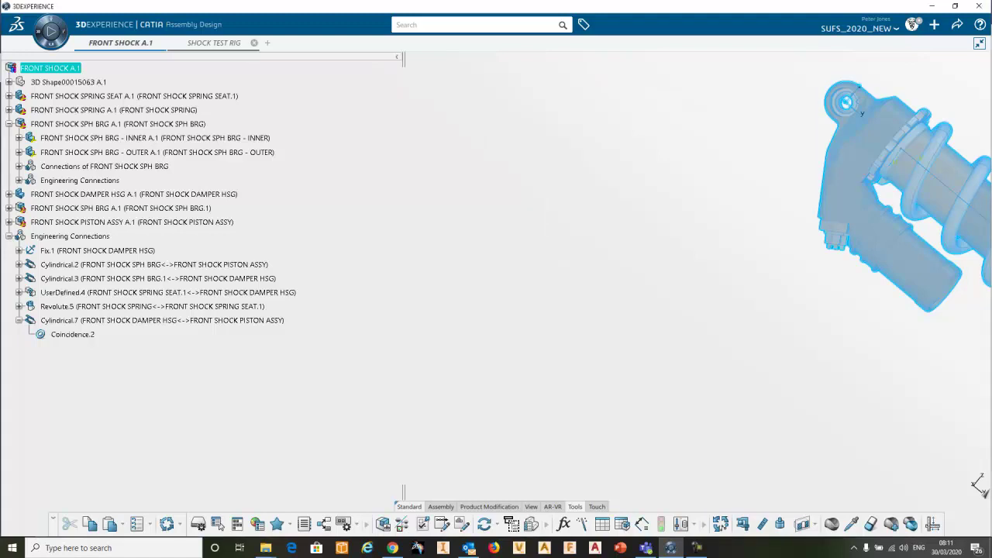
- In the SHOCK TEST RIG assembly, collapse FRONT SHOCK A.1 in the tree and expand the Overloaded Engineering Connections
{"action": "left_click", "coordinate": [214, 43]}
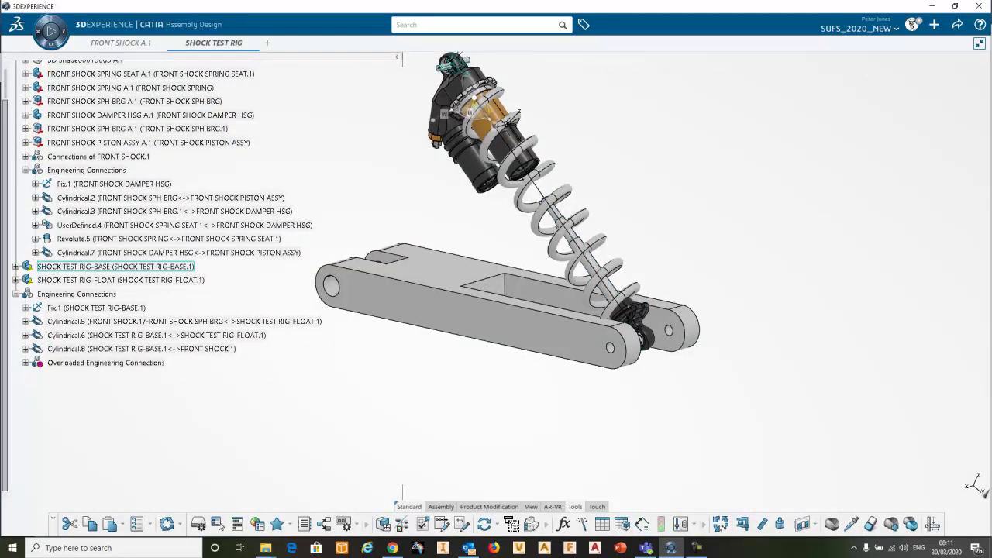
{"action": "scroll", "coordinate": [101, 213], "scroll_direction": "up", "scroll_amount": 3}
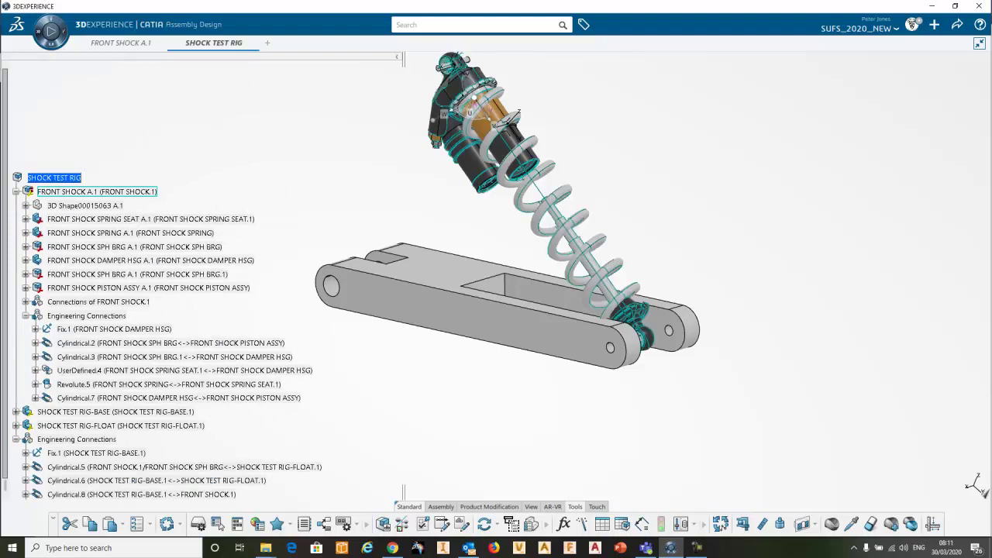
{"action": "left_click", "coordinate": [83, 192]}
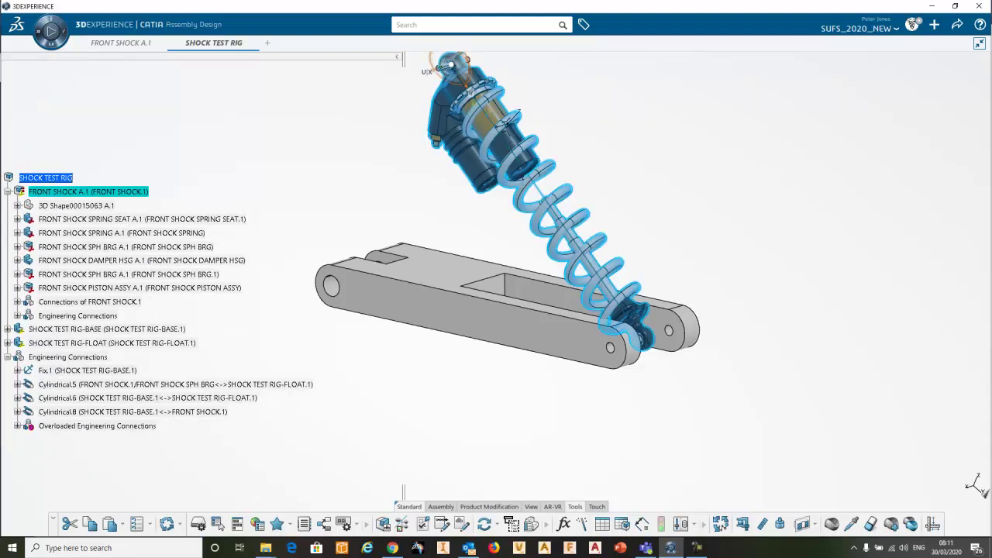
{"action": "left_click", "coordinate": [7, 192]}
{"action": "left_click", "coordinate": [39, 178]}
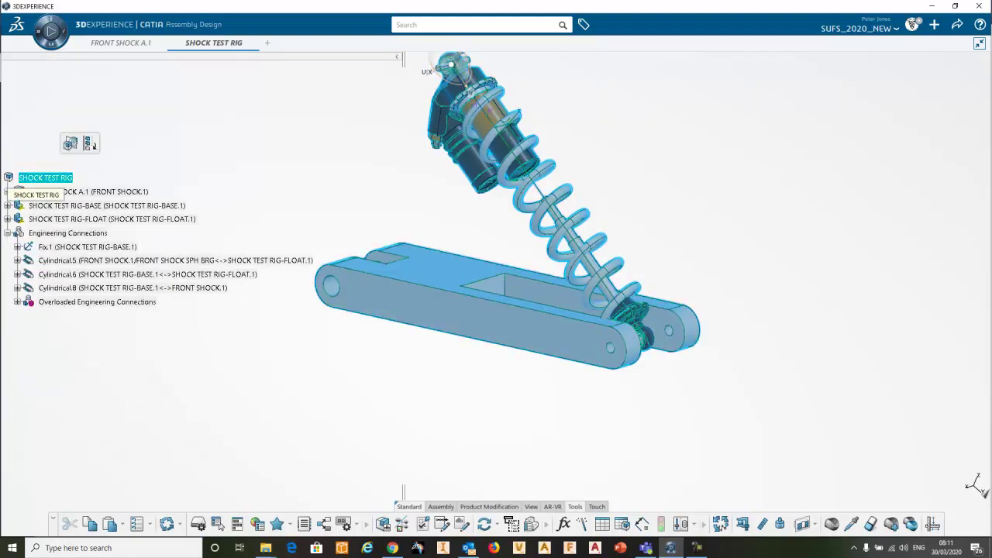
{"action": "left_click", "coordinate": [17, 302]}
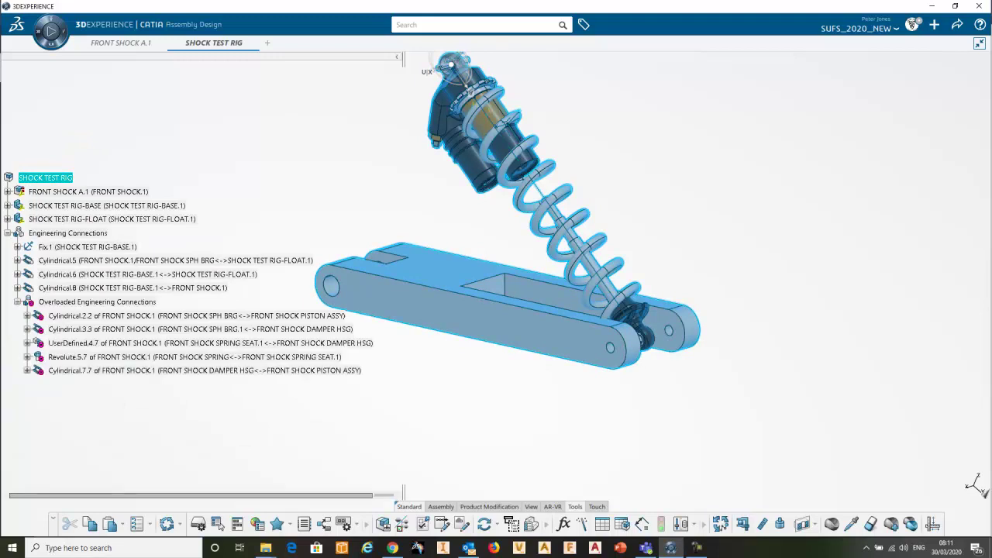